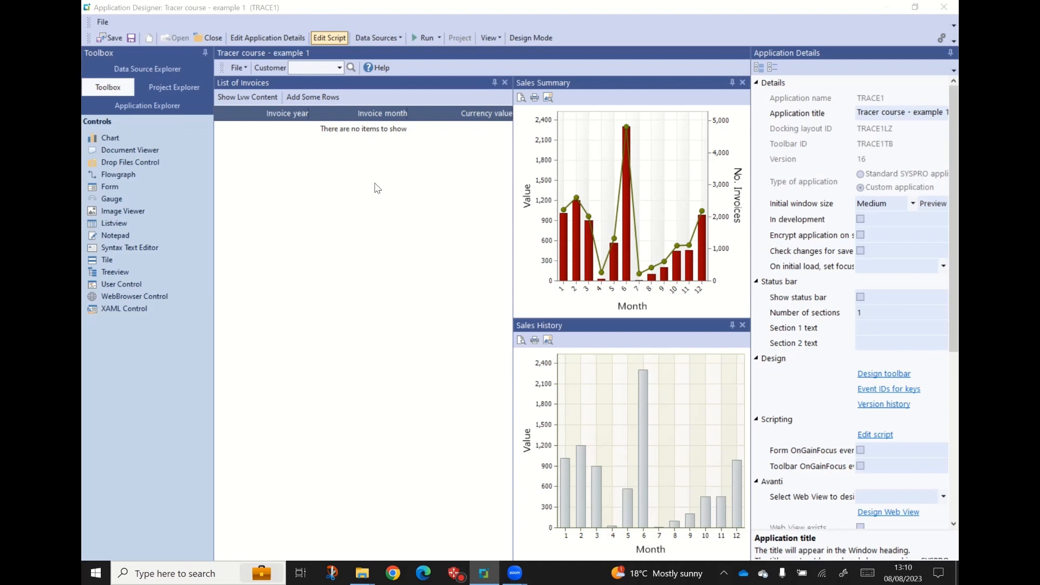
Examine the SQL statement behind the Main Chart SQL data source and close the statement editor.
left_click(400, 34)
left_click(391, 66)
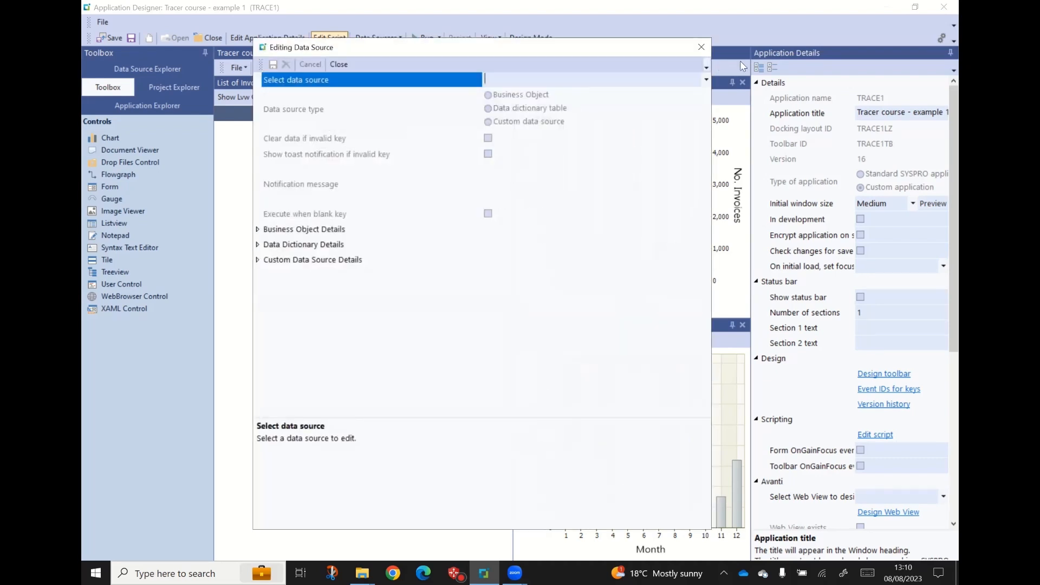
left_click(706, 80)
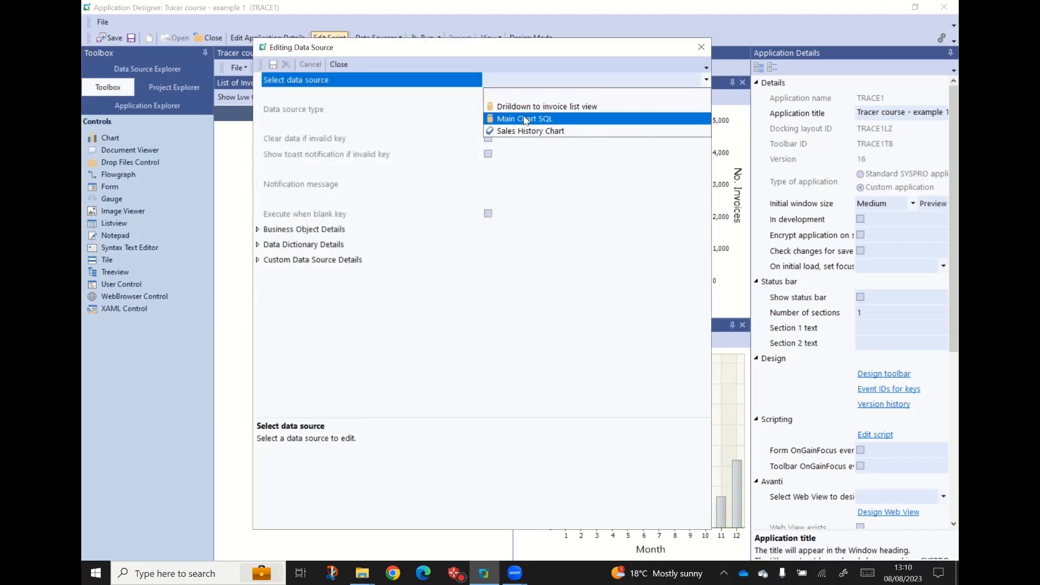
left_click(524, 119)
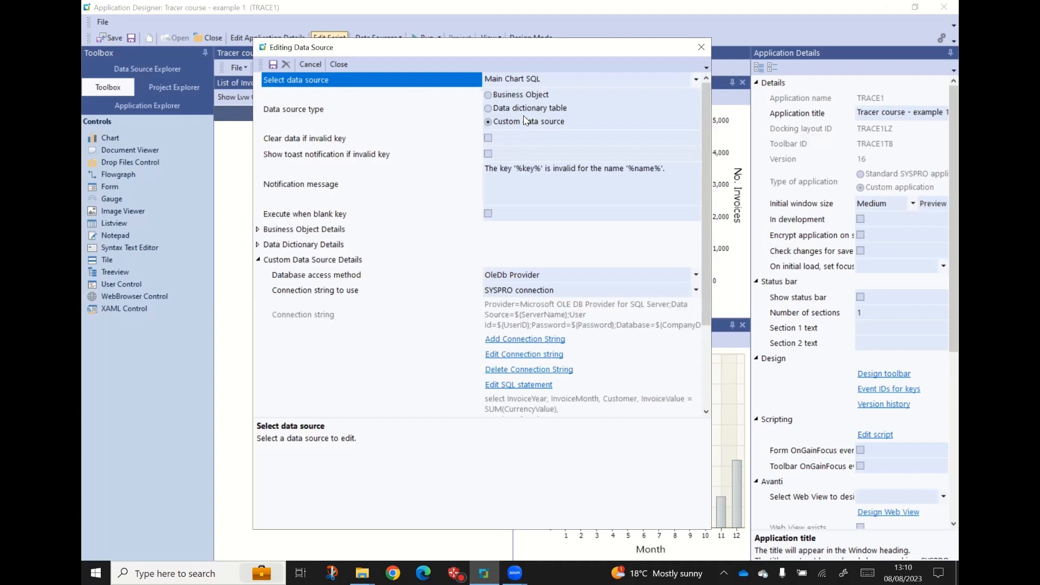
left_click(528, 389)
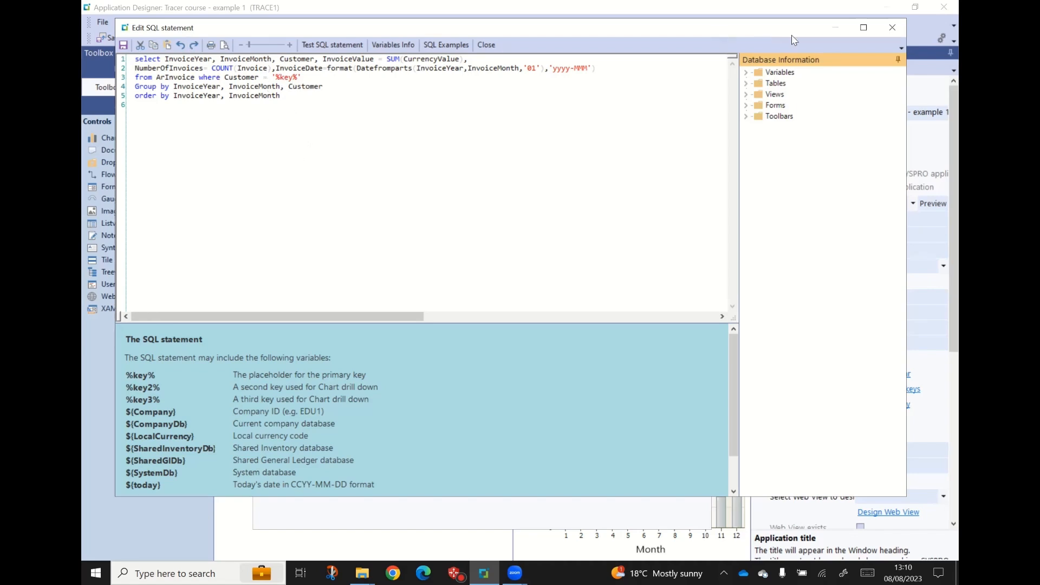
left_click(891, 28)
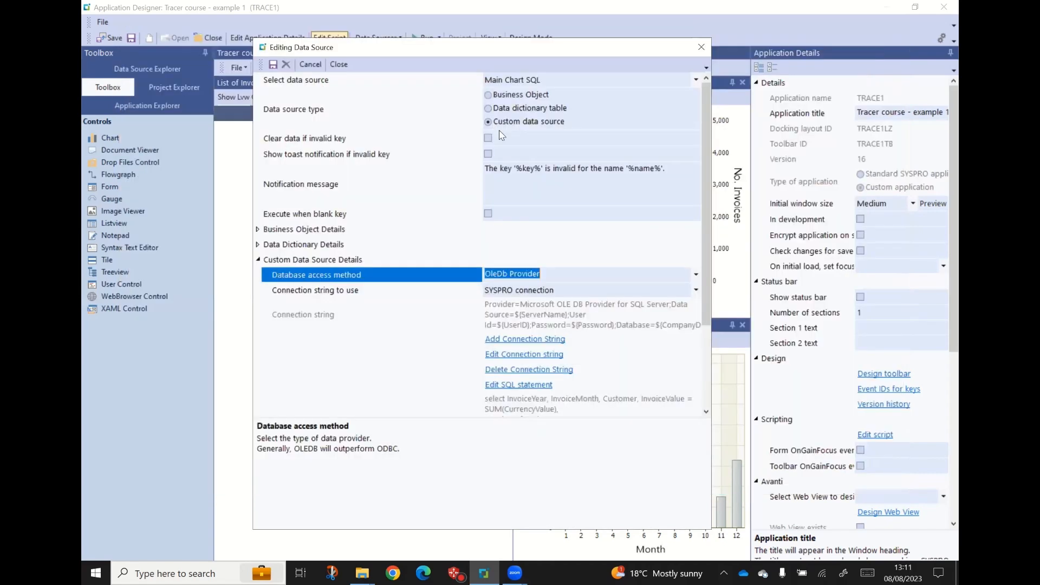
Examine the XML input of the ARSQRY business object used by the Sales History Chart data source.
left_click(697, 80)
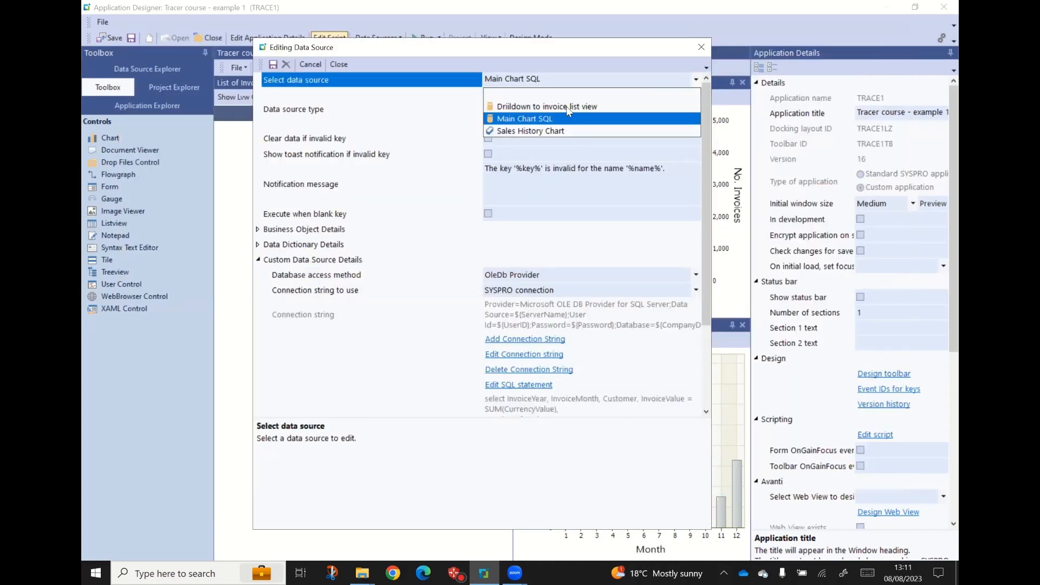
left_click(542, 132)
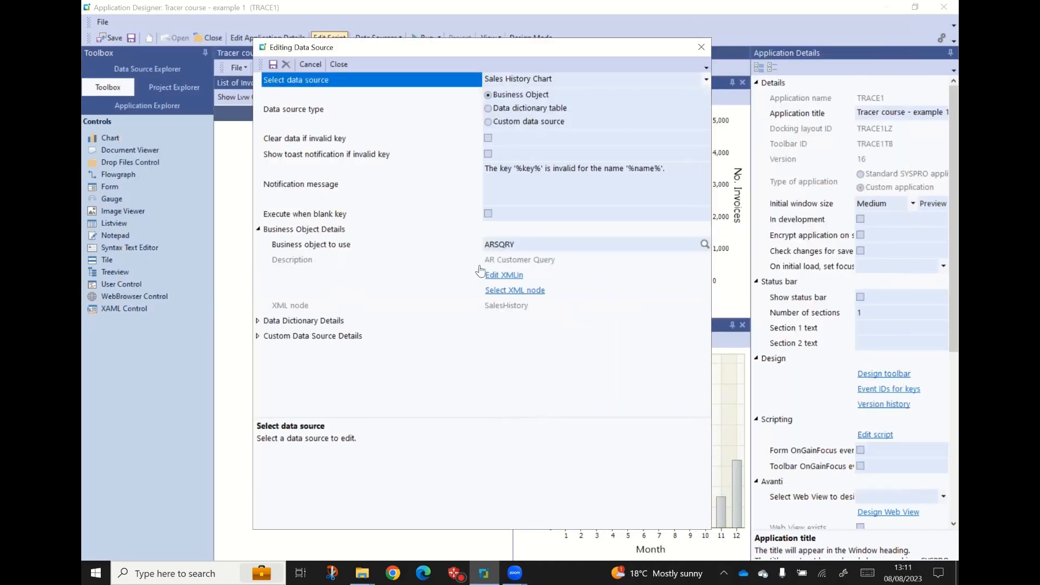
left_click(508, 276)
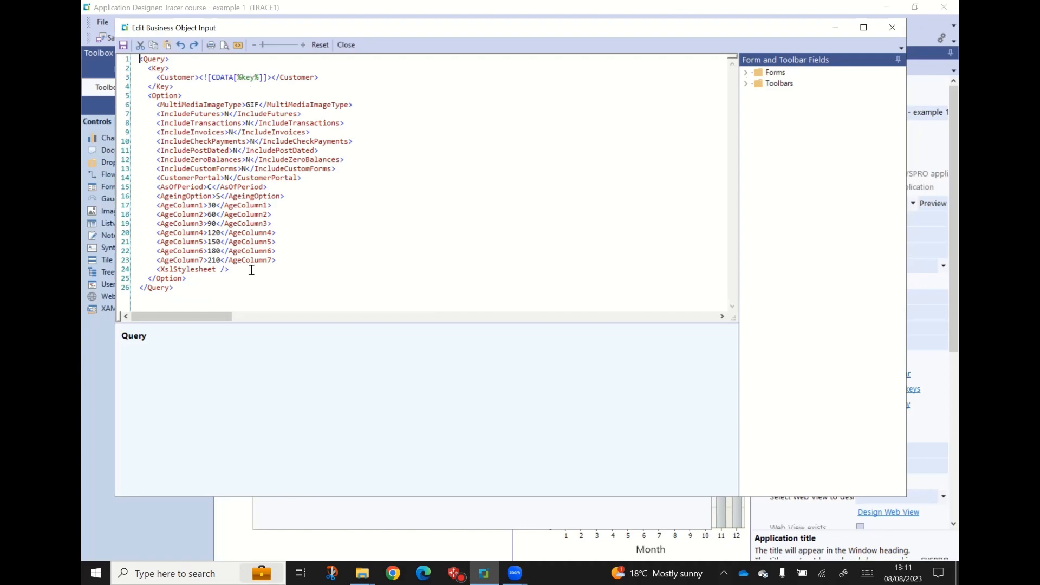
left_click(892, 29)
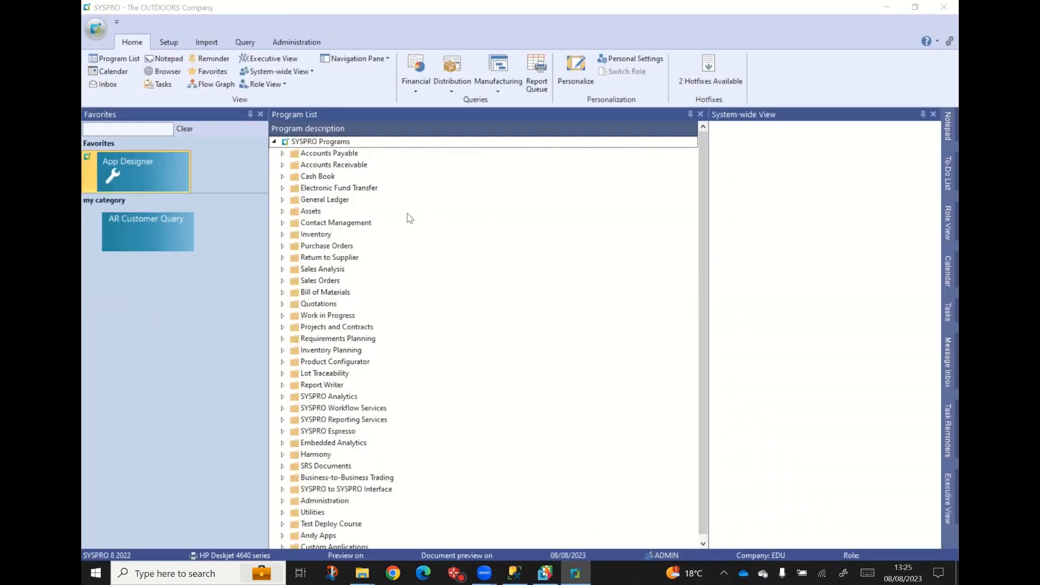
Start the Application Designer Tracer from the SYSPRO main window.
left_click(297, 43)
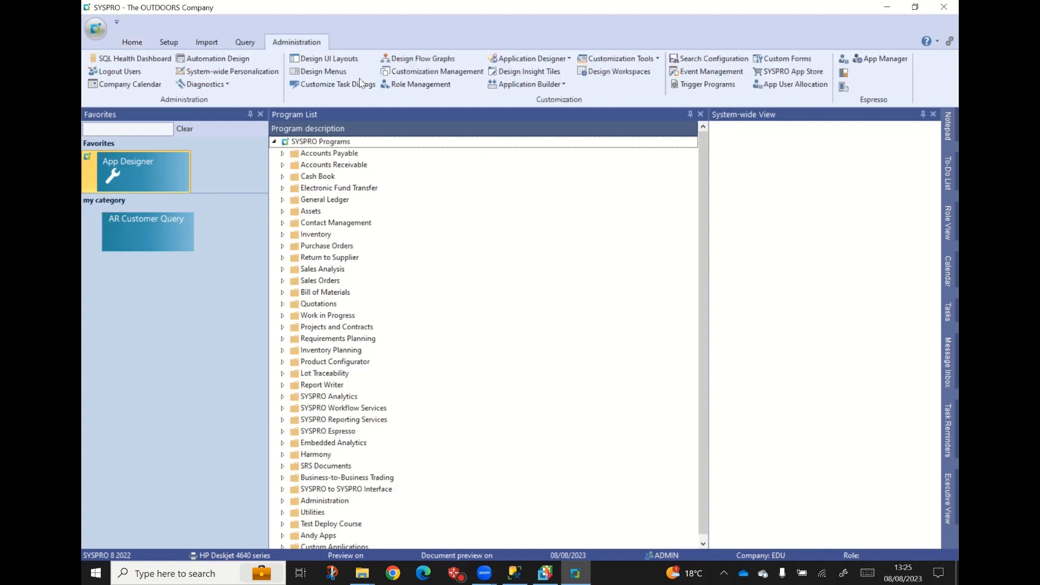
left_click(568, 59)
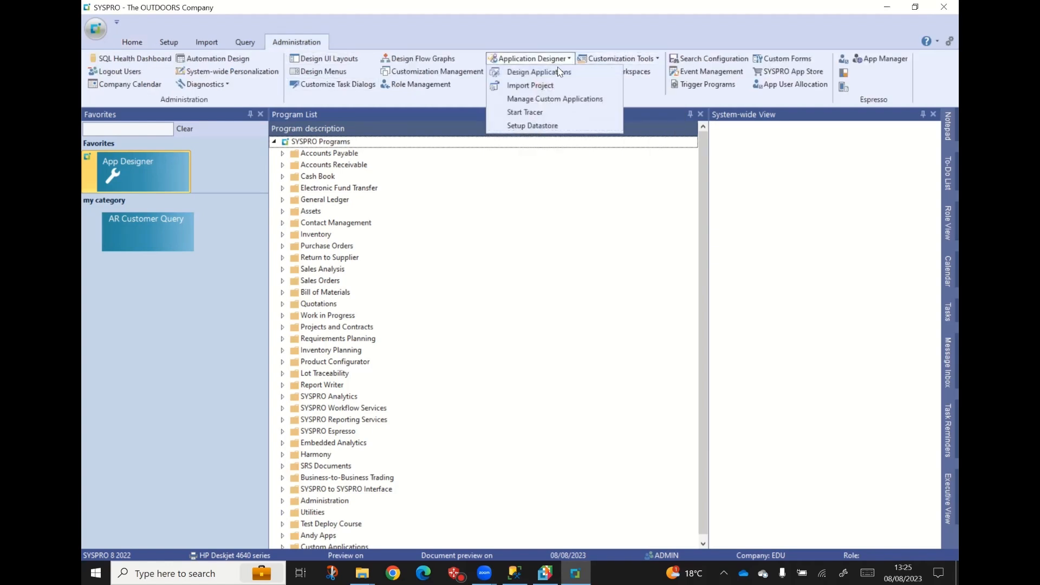
left_click(535, 114)
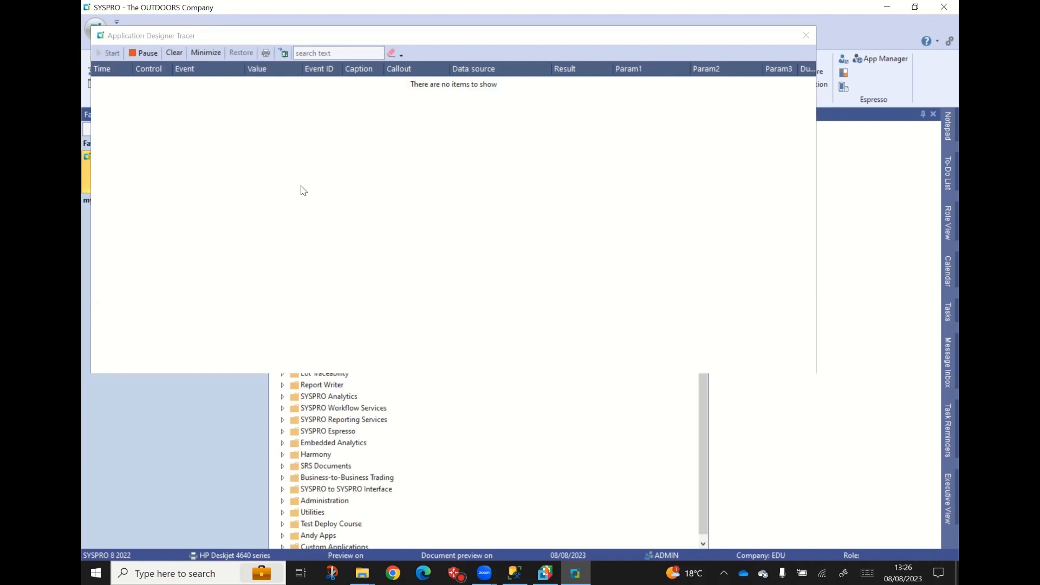
Try out pausing and minimizing the tracer, leaving it started with its window restored.
left_click(143, 54)
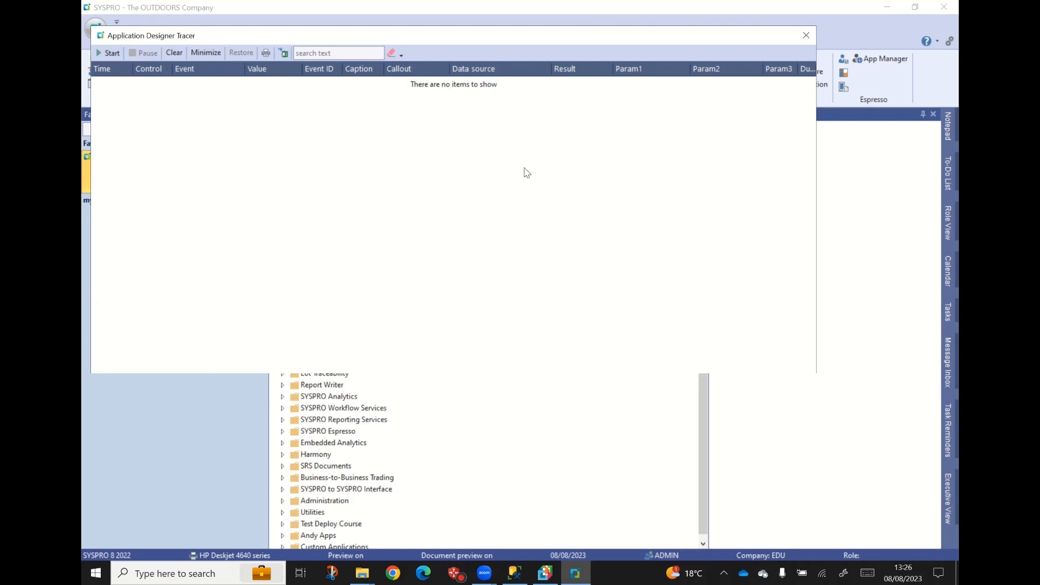
left_click(109, 54)
left_click(207, 52)
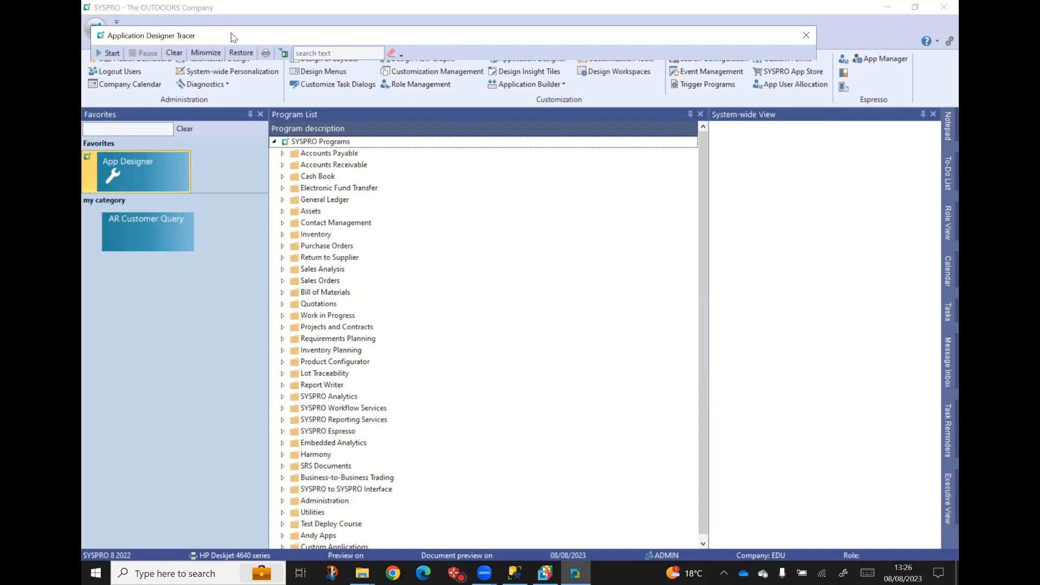
left_click_drag(231, 33, 251, 31)
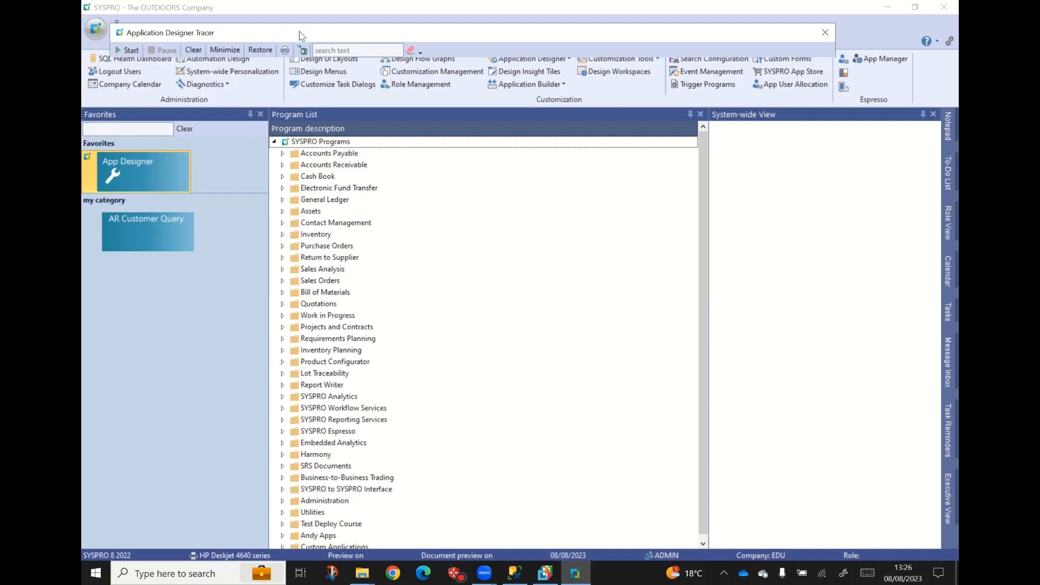
left_click(126, 54)
left_click(262, 52)
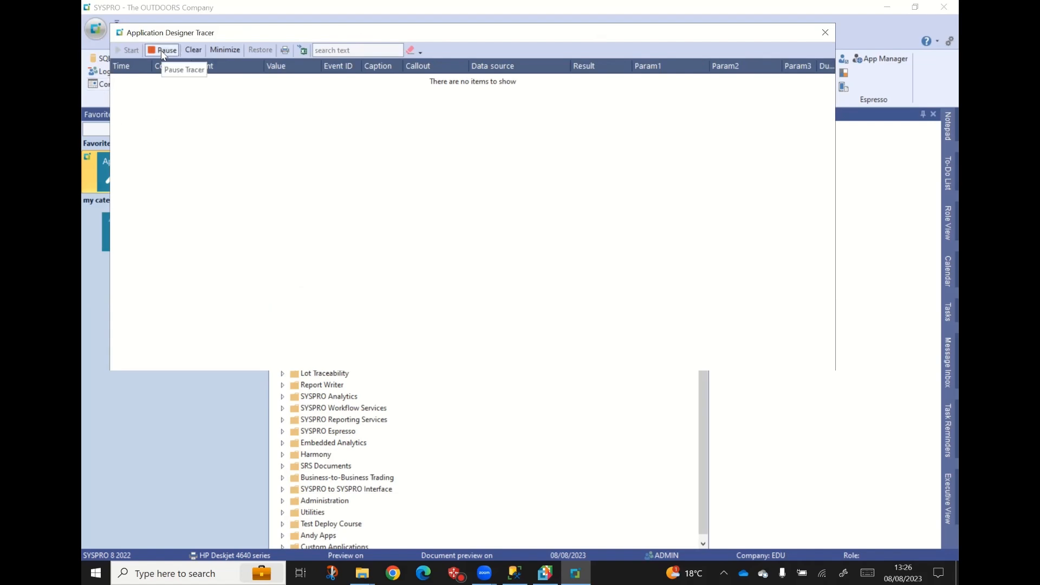
Look over the column options available for the tracer's event list, including the Field Chooser.
left_click_drag(238, 21, 219, 18)
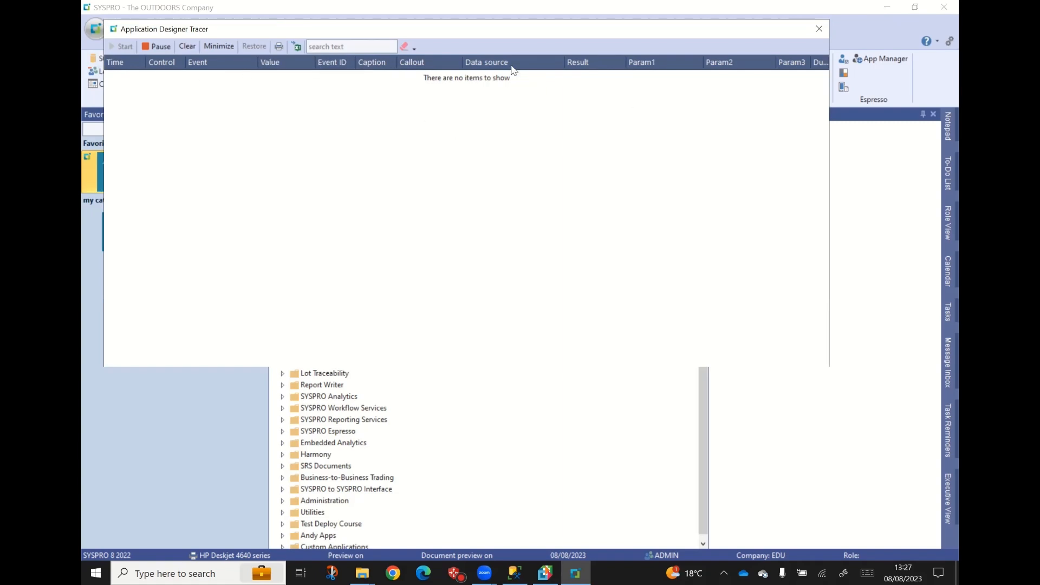
right_click(683, 65)
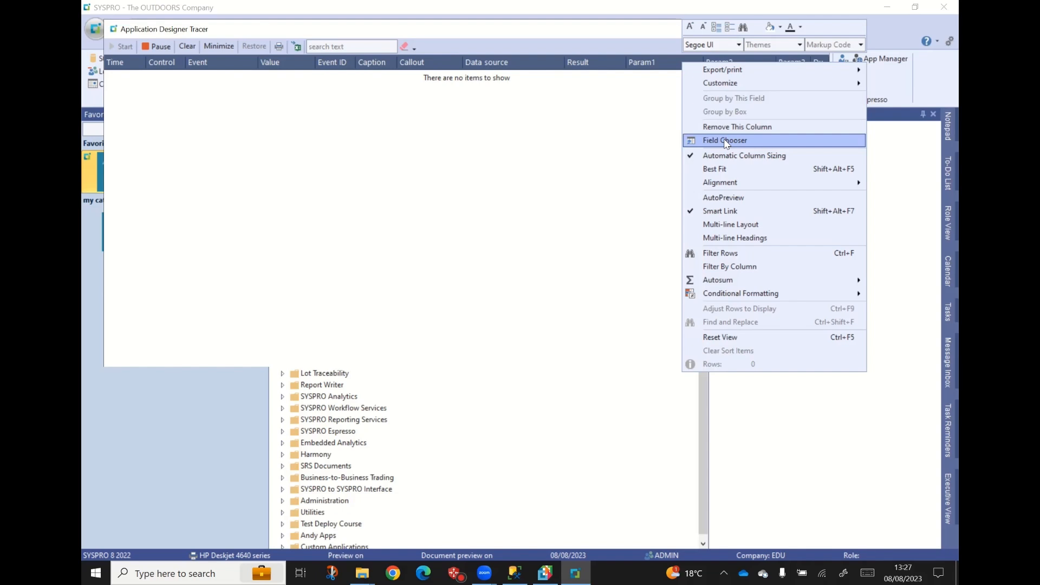
left_click(577, 162)
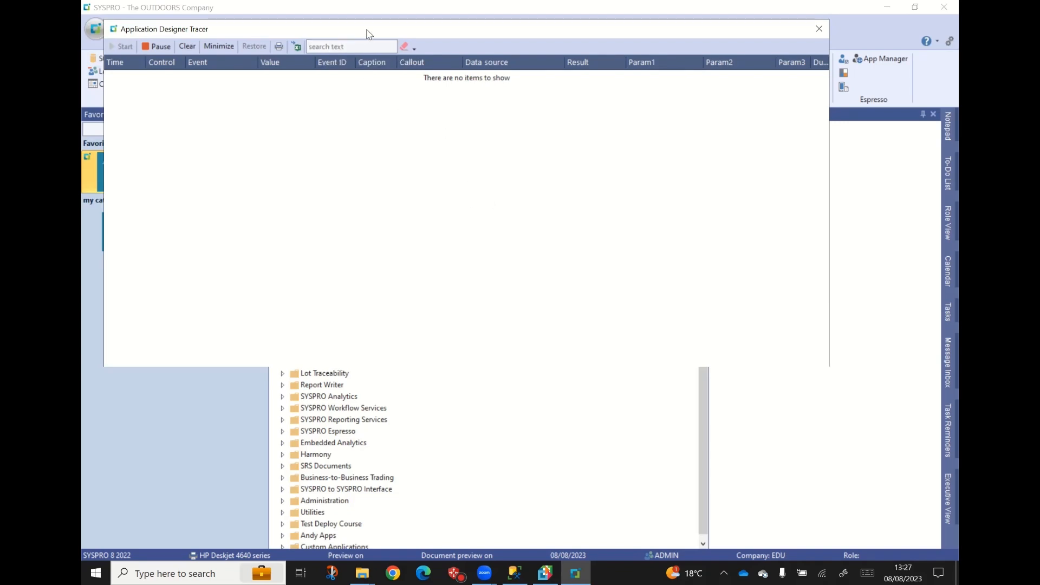
left_click_drag(369, 33, 389, 29)
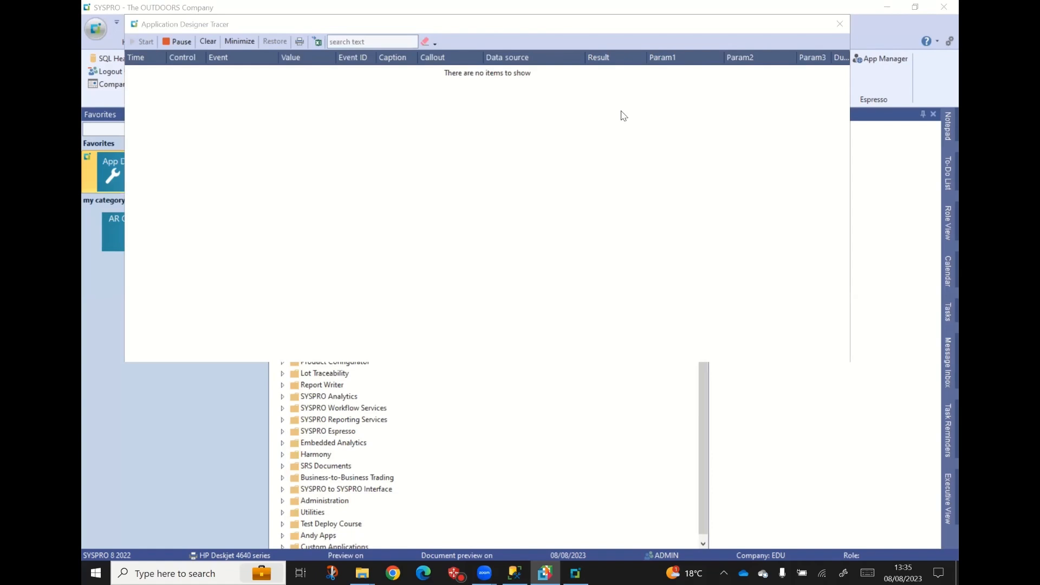
Run the TRACE1 program and place its window so the first tracer events stay visible.
left_click(95, 29)
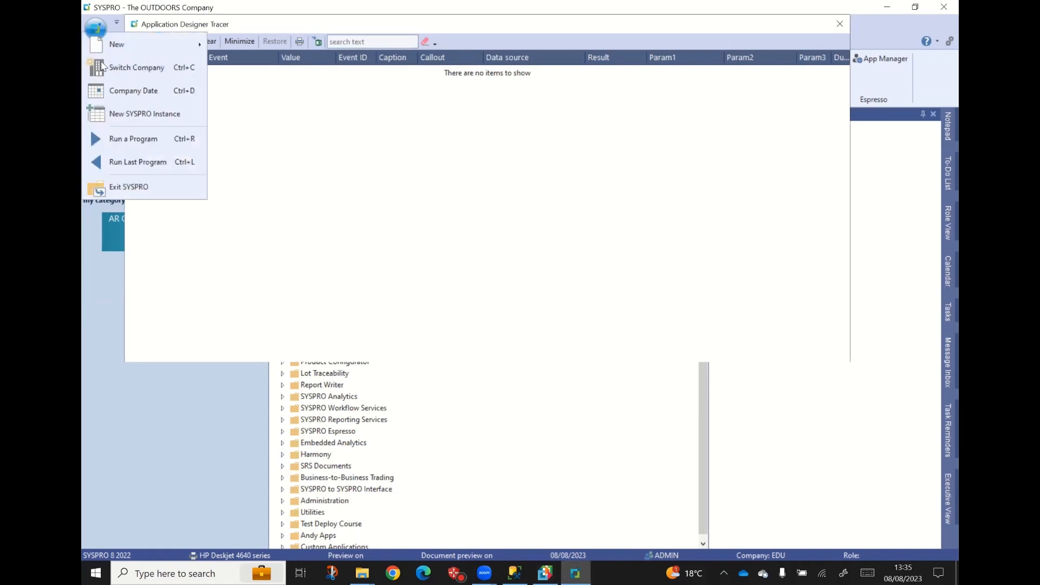
left_click(134, 139)
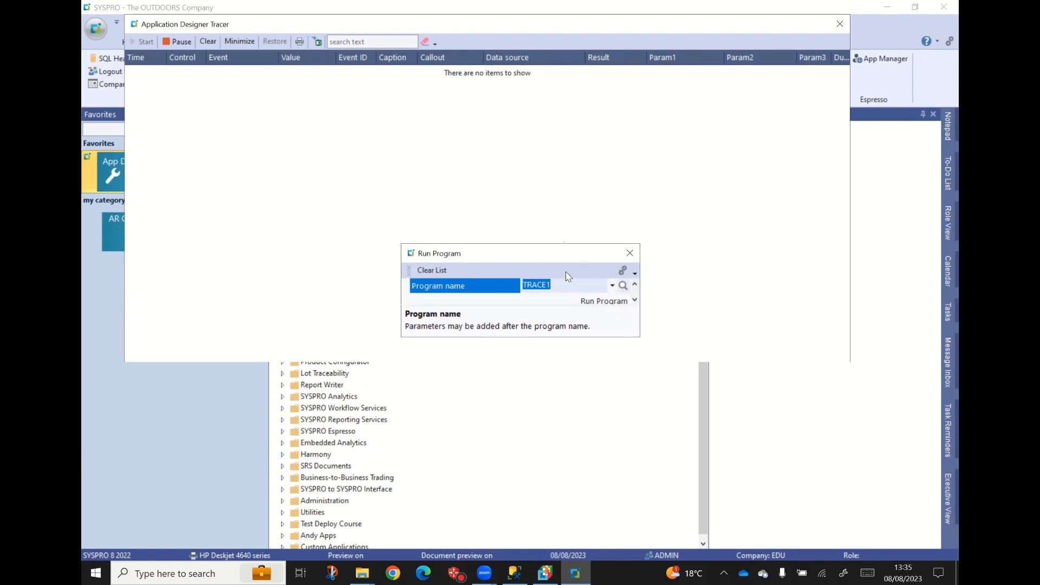
left_click(604, 301)
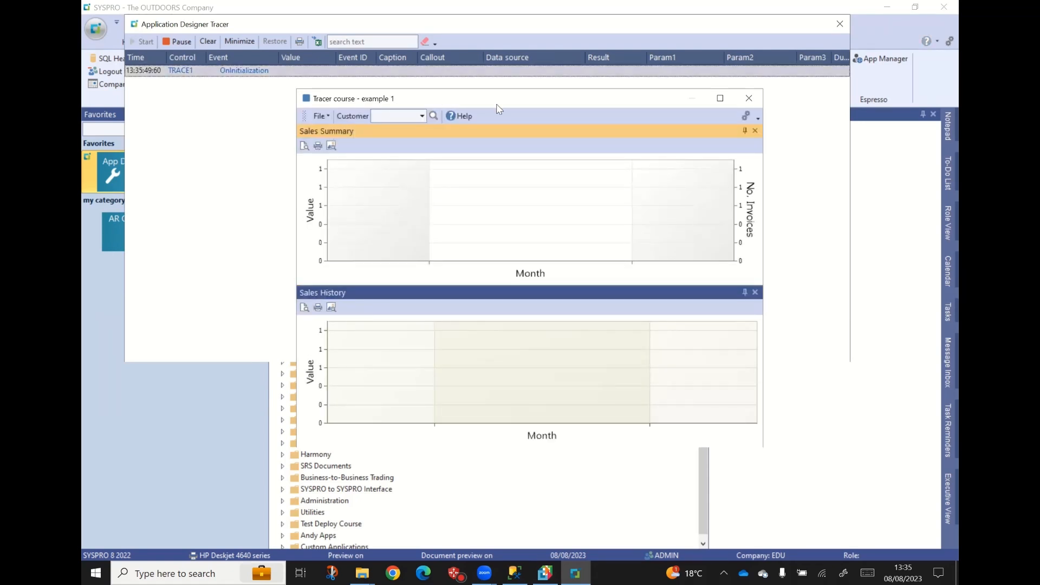
left_click_drag(498, 106, 509, 130)
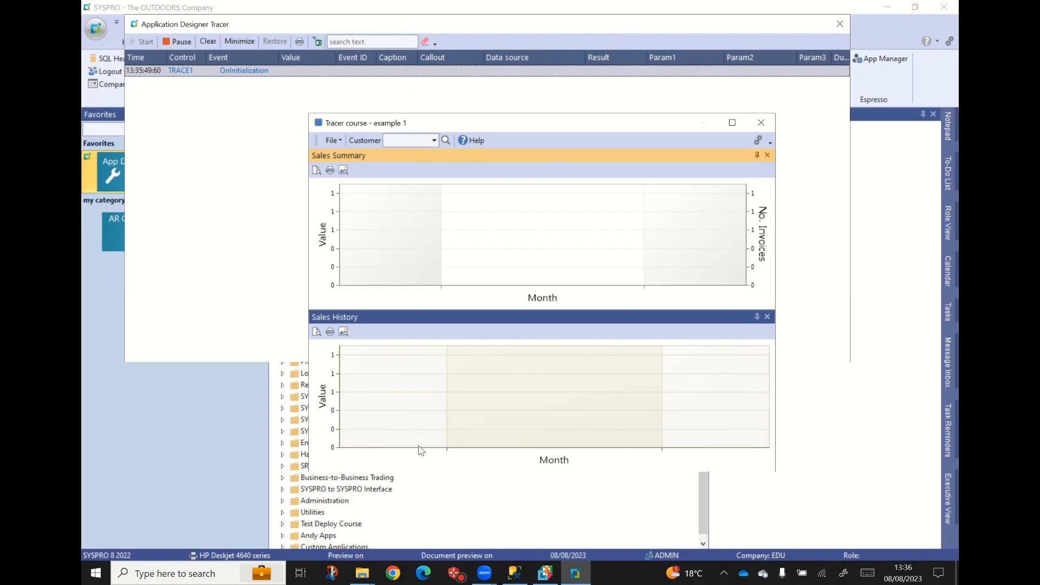
Load a customer into the traced application by its customer code, and move the application window below the traced events.
left_click(410, 141)
type("1")
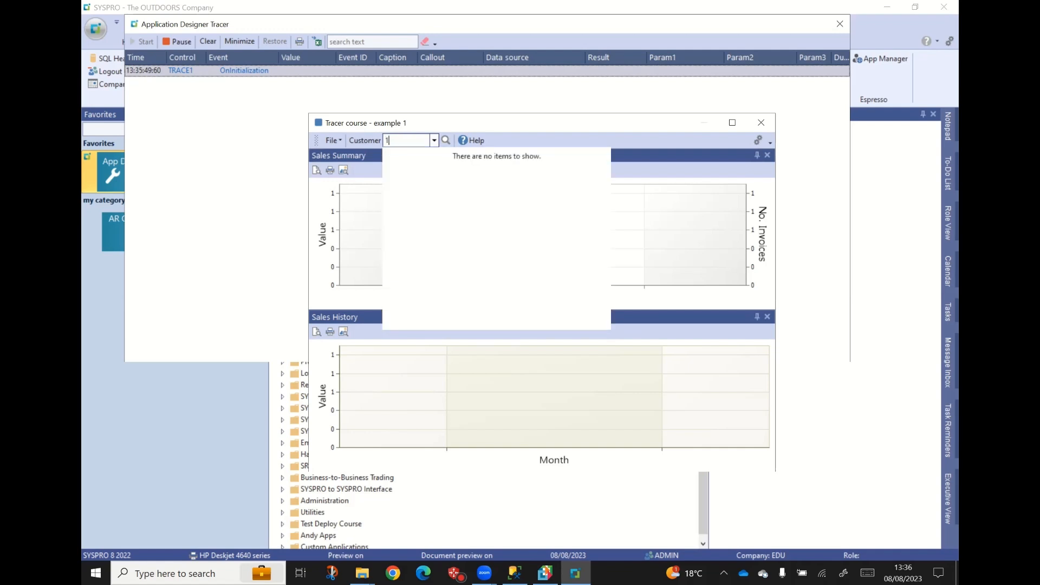
key("Return")
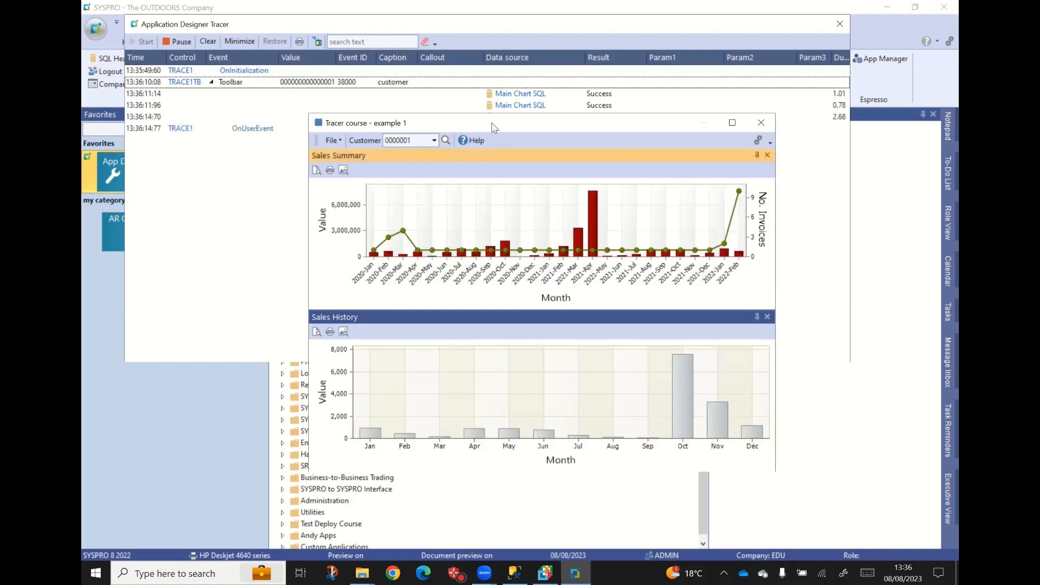
left_click_drag(492, 130, 491, 179)
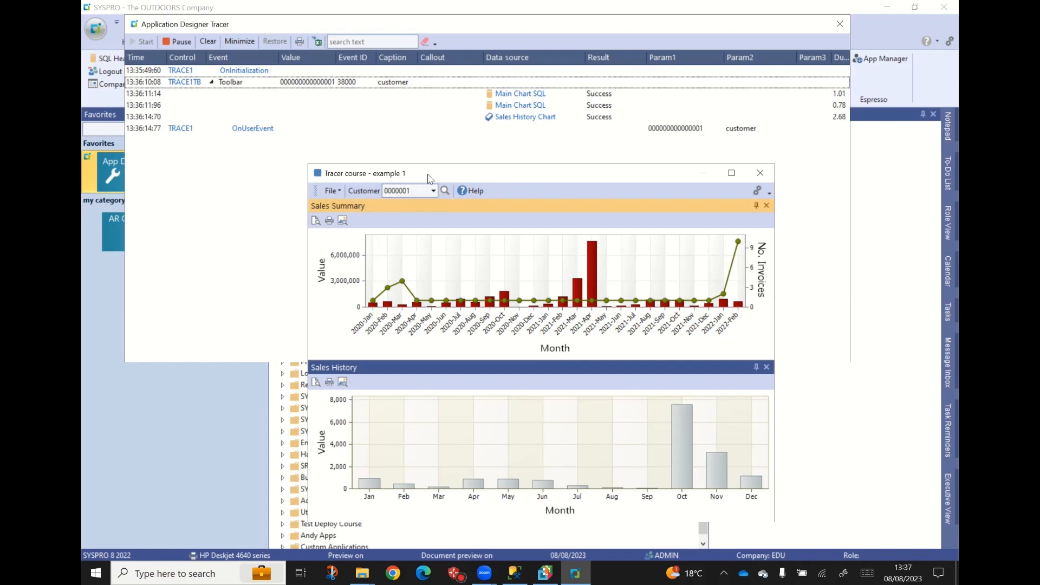
left_click_drag(430, 179, 448, 176)
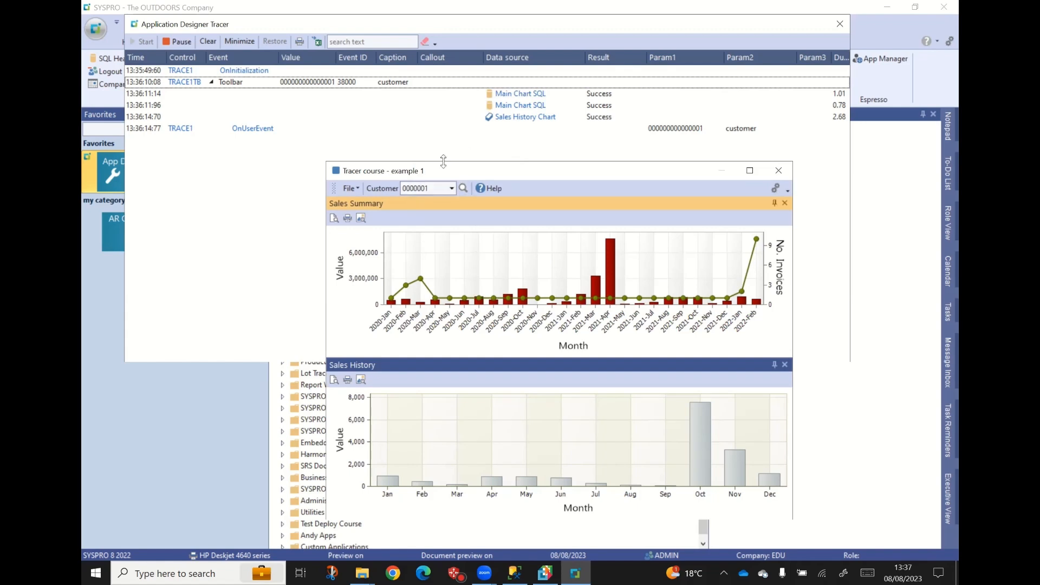
Bring the tracer to the front and copy the executed SQL from its first Main Chart SQL entry.
left_click(450, 31)
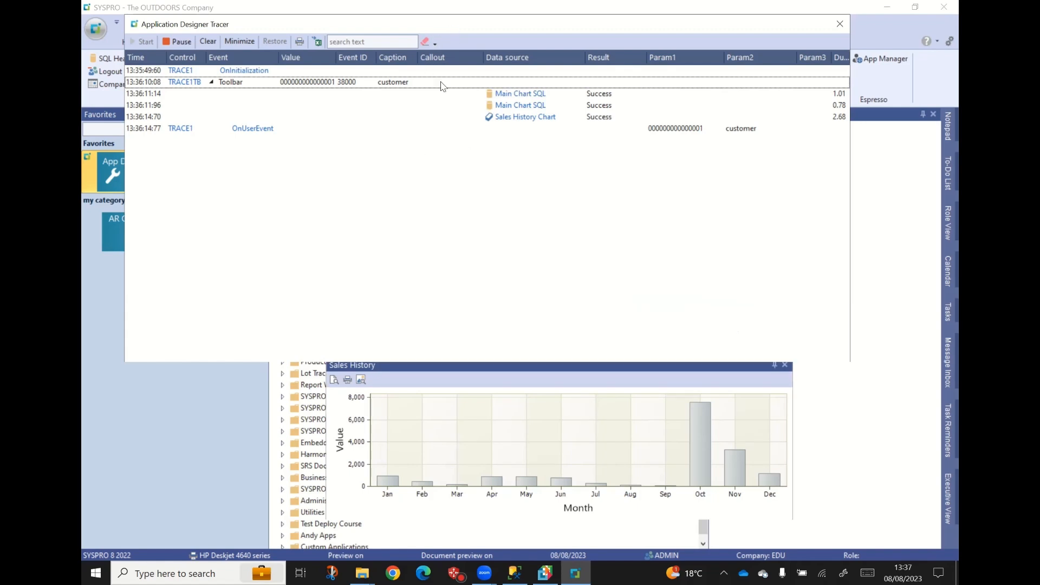
mouse_move(518, 97)
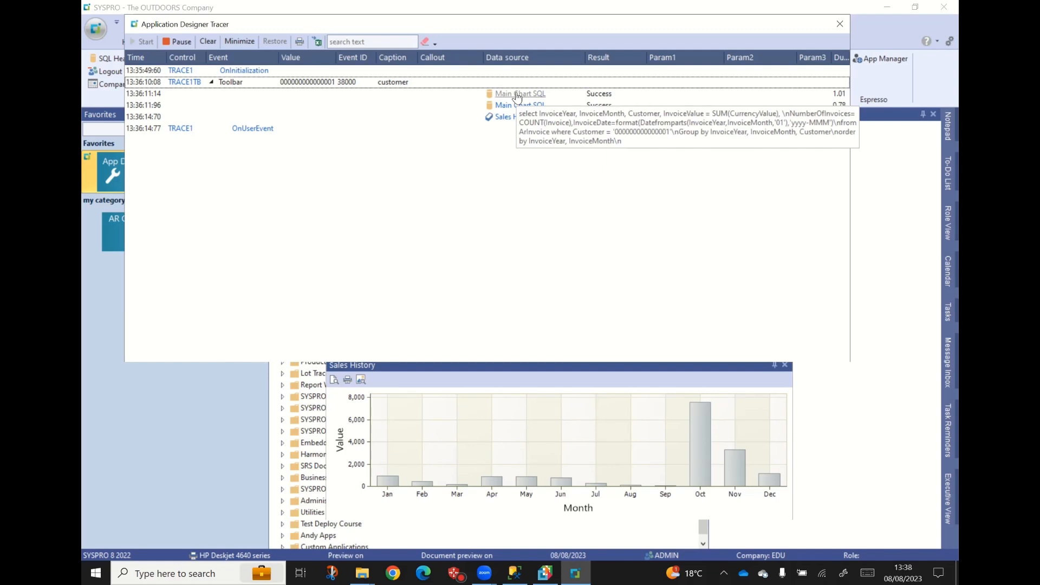
left_click(513, 95)
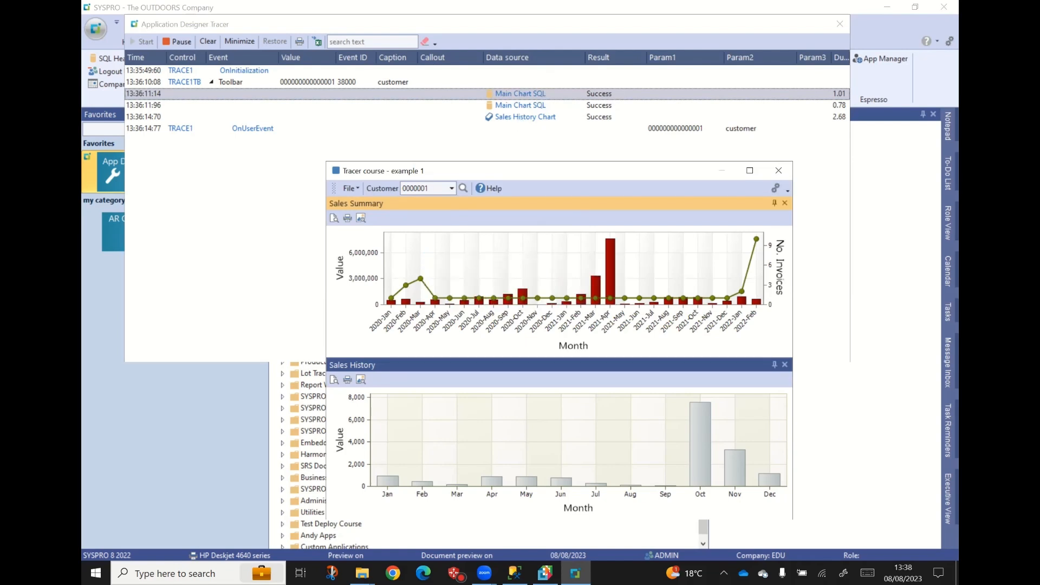
Switch to SQL Server Management Studio, paste the traced SQL into the empty query, and execute it against SysproCompanyEdu1.
key("alt+Tab")
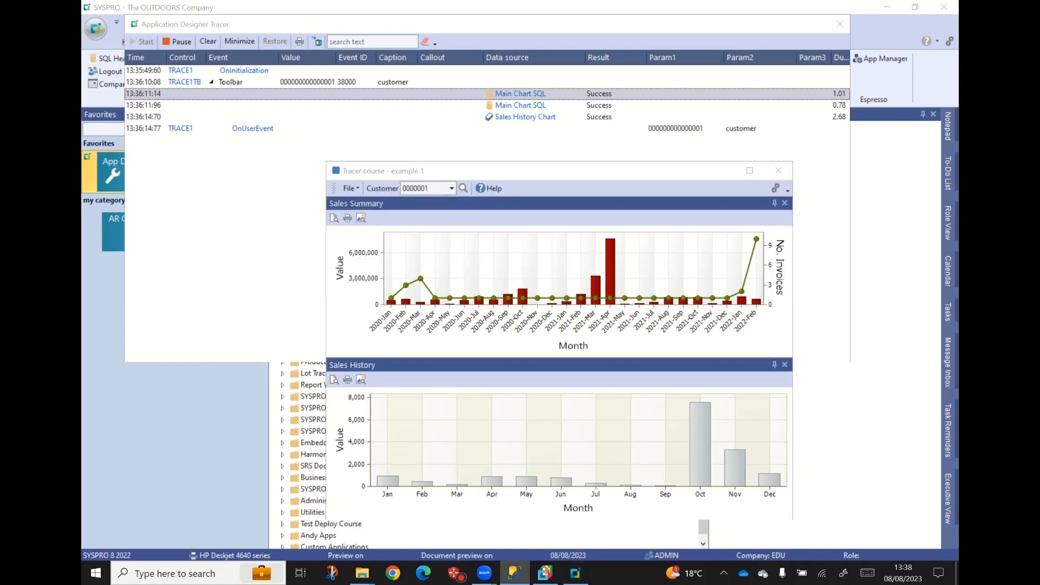
left_click_drag(959, 26, 651, 29)
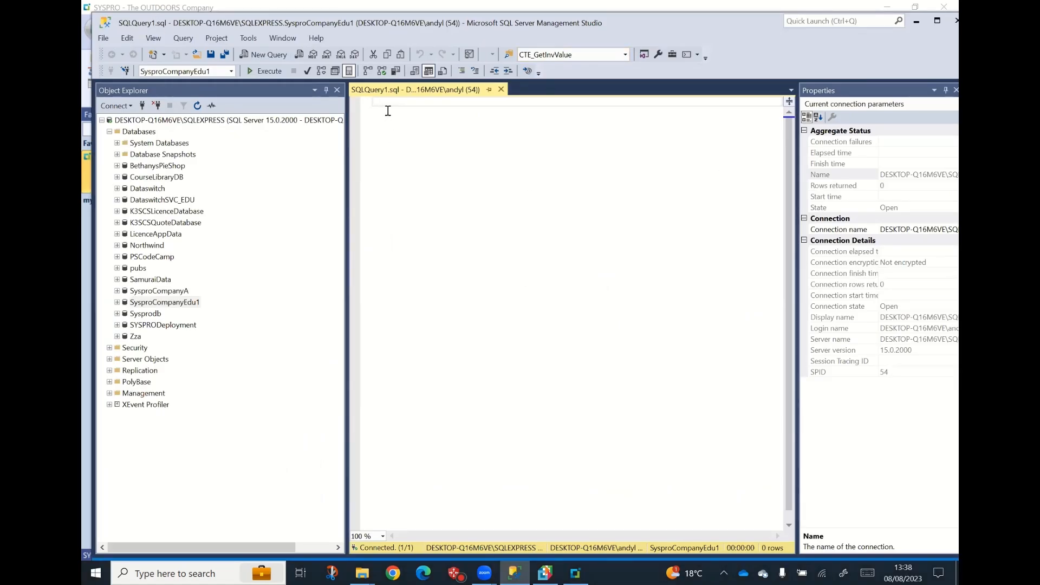
key("ctrl+v")
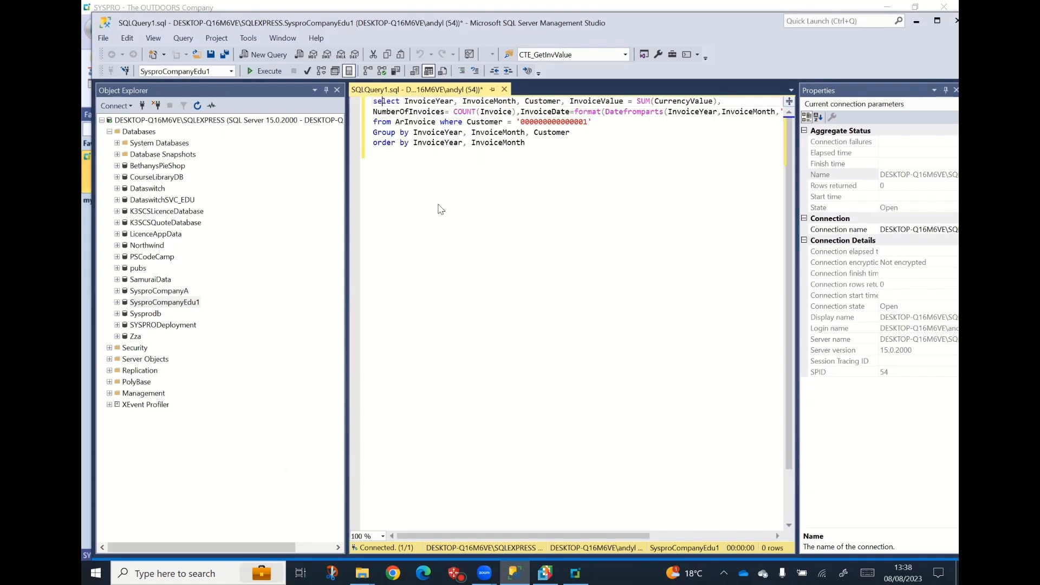
left_click(265, 73)
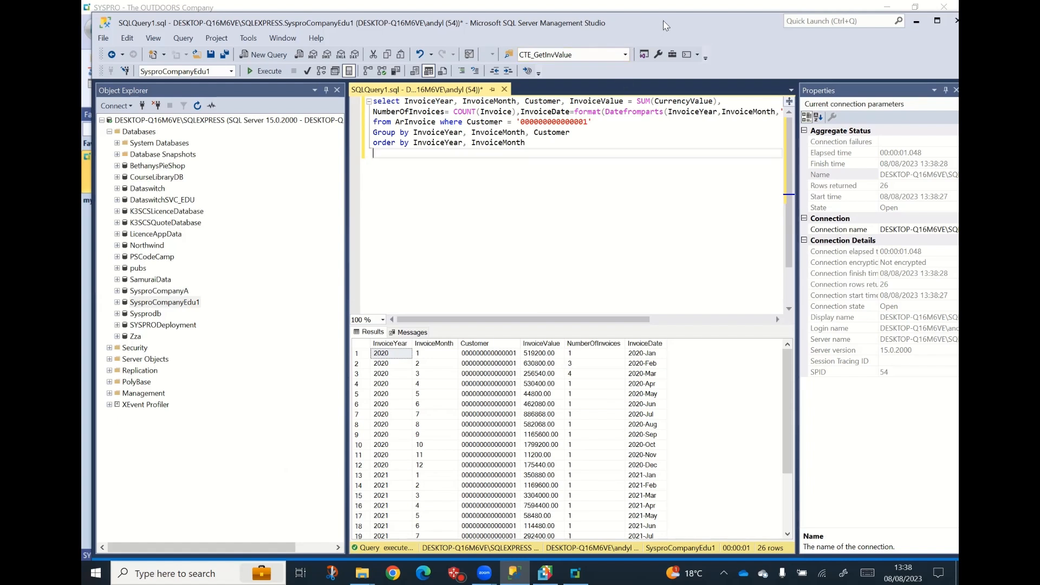
Minimize SQL Server Management Studio, bring the tracer to the front, and copy the Sales History Chart data source statement.
left_click(916, 22)
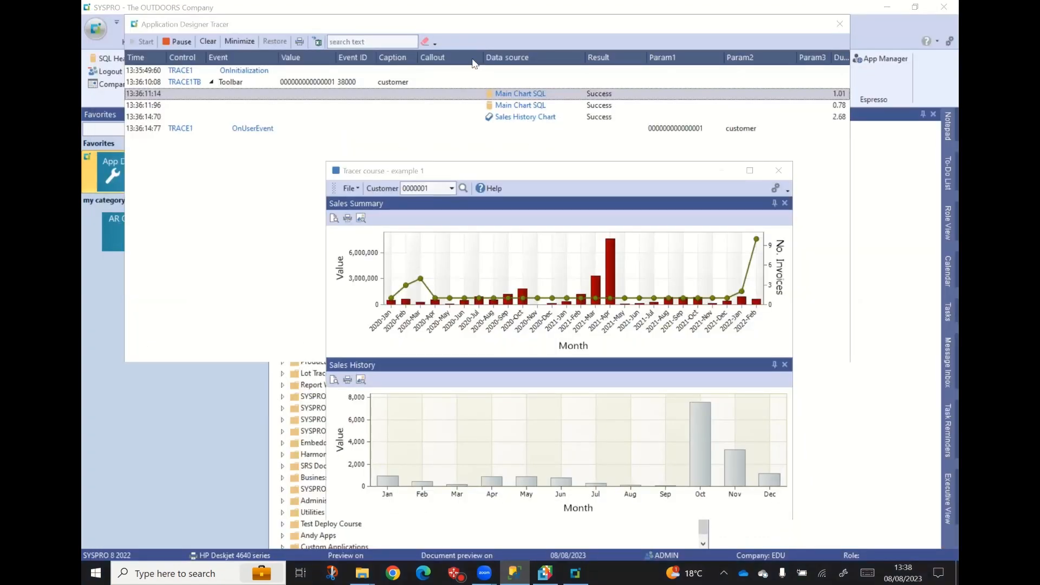
left_click(464, 31)
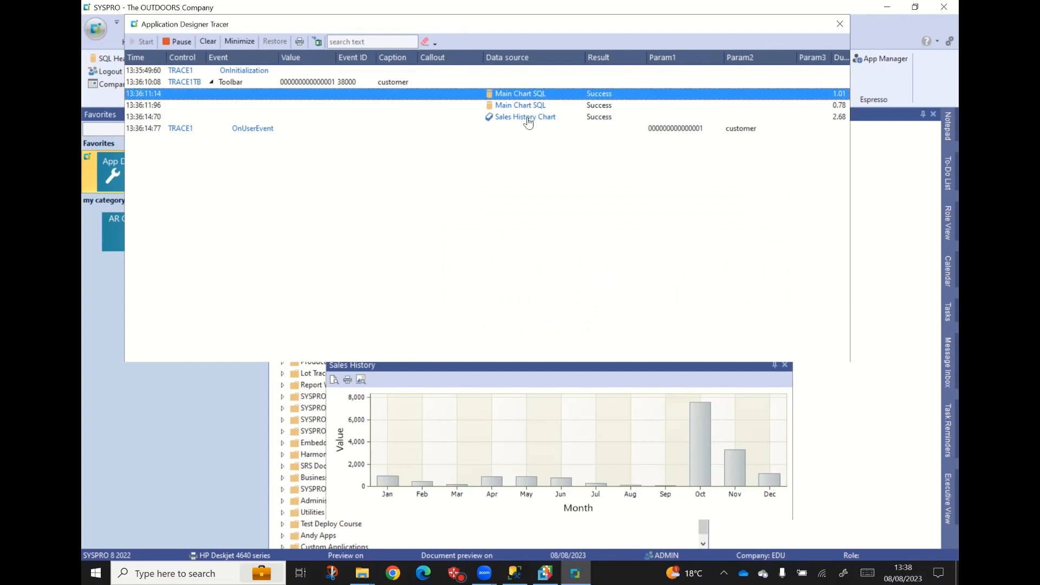
mouse_move(527, 119)
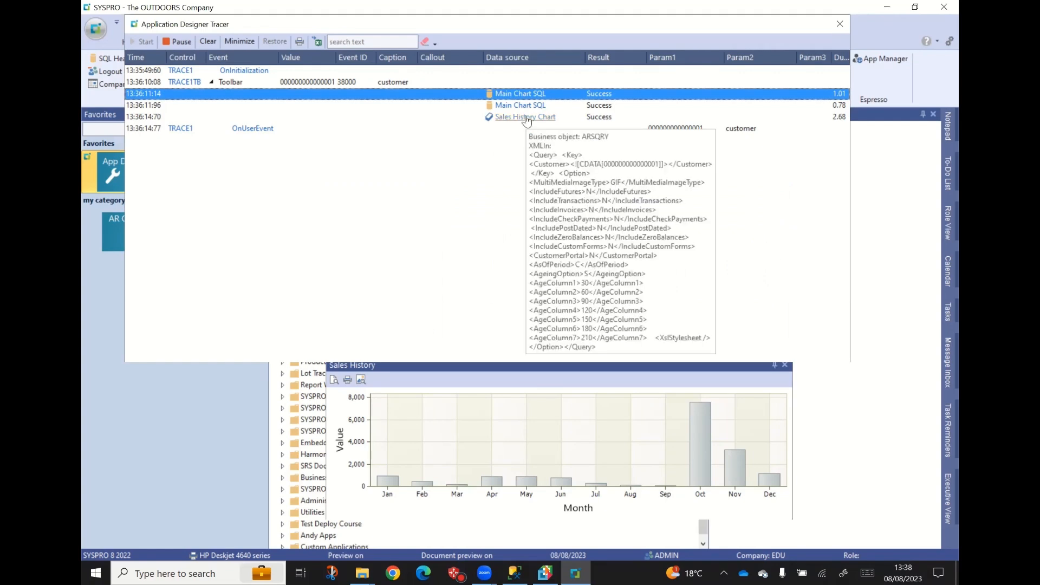
left_click(526, 118)
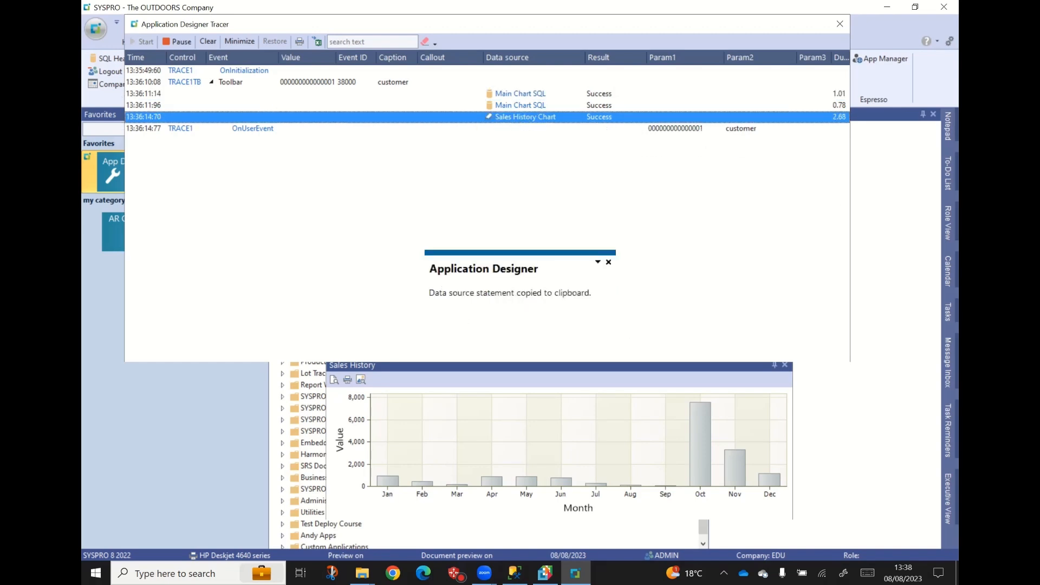
Switch to SYSPRO e.net Diagnostics and replace the entire sample XML in the business object input with the copied statement.
key("alt+Tab")
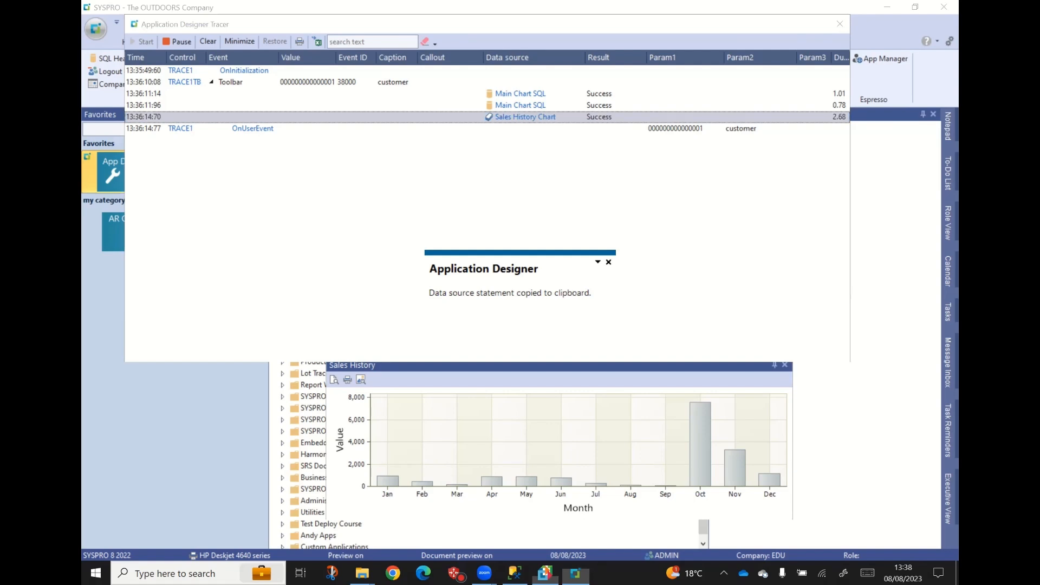
key("alt+Tab")
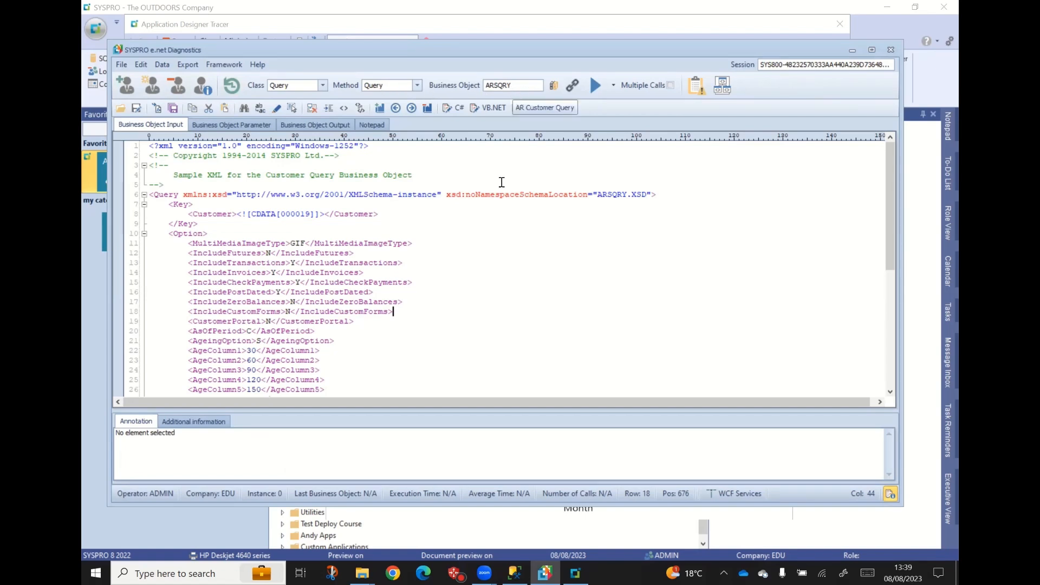
left_click(434, 225)
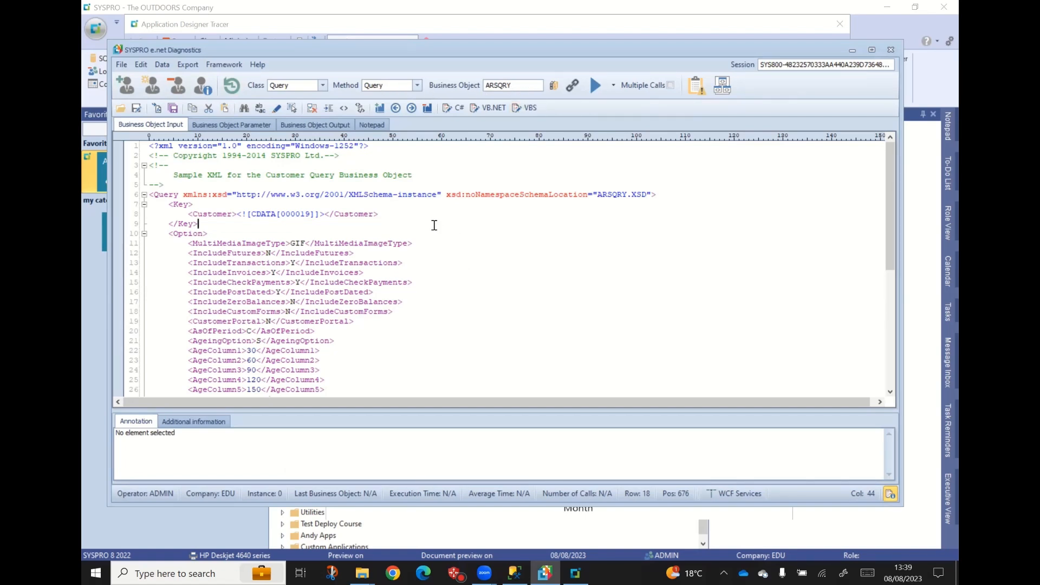
key("ctrl+a")
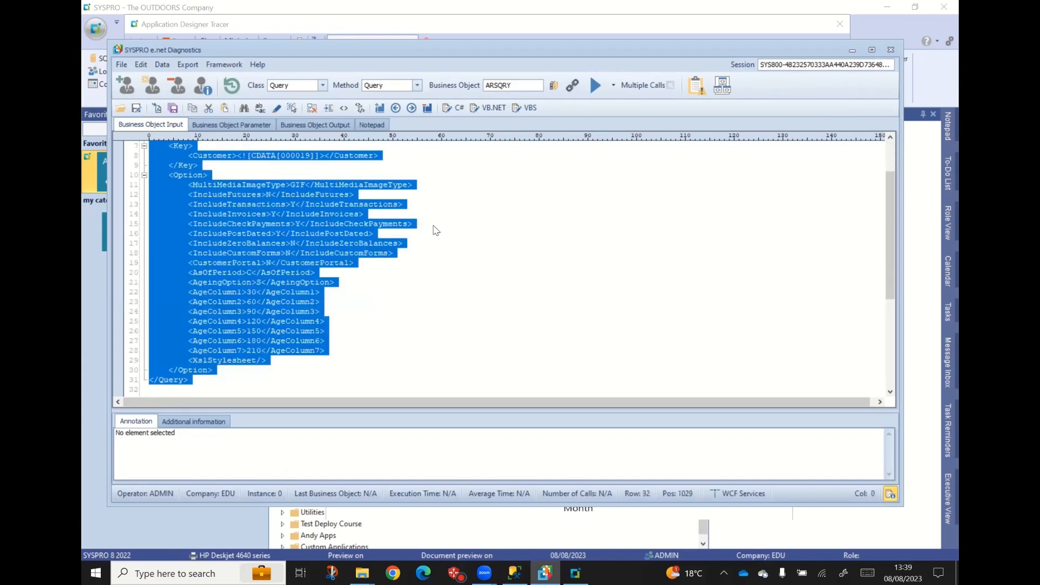
key("Delete")
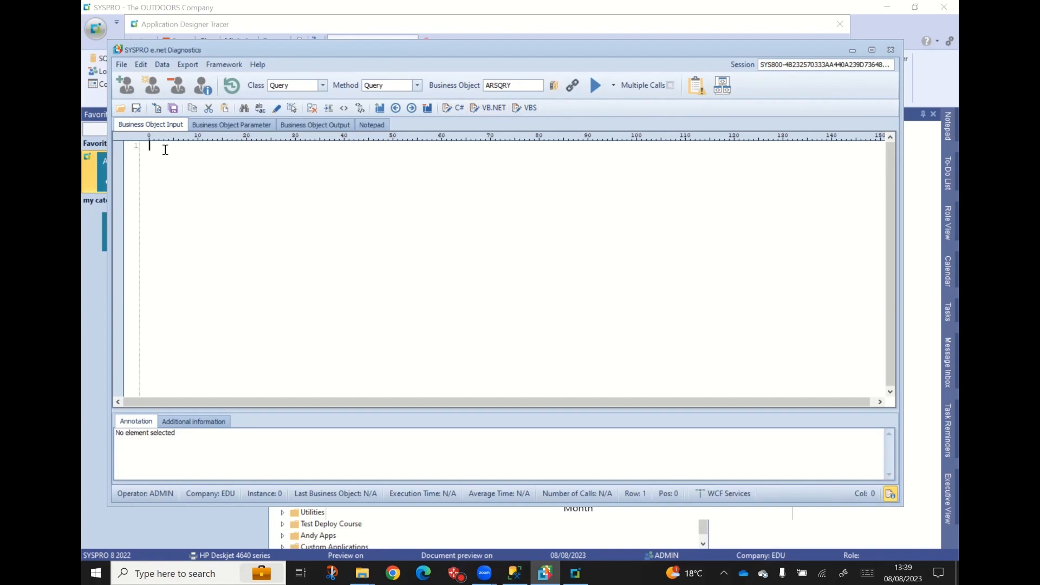
key("ctrl+v")
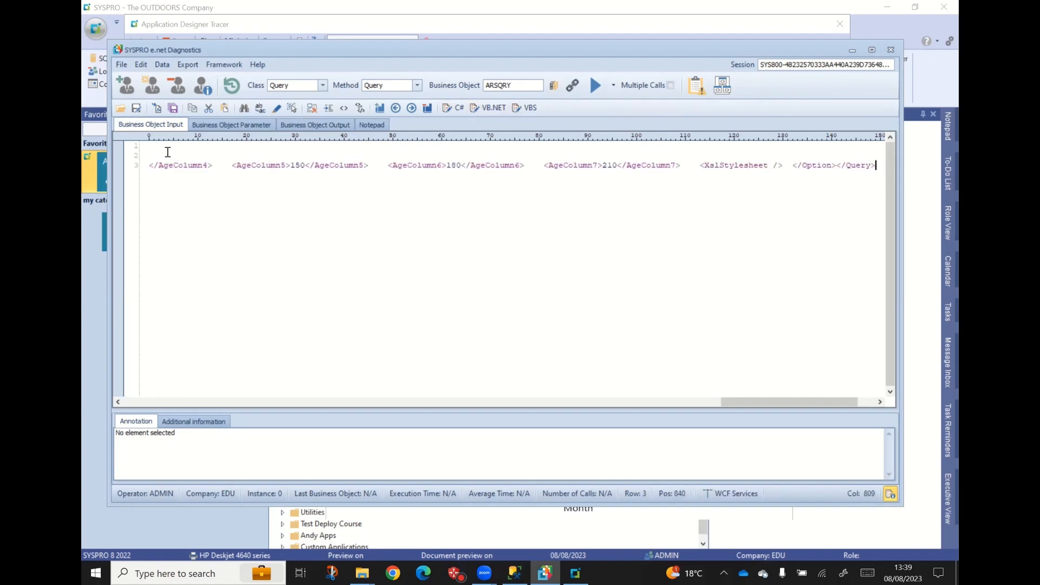
Remove the business object and XMLIn header text above the pasted query, and run the ARSQRY business object.
left_click_drag(775, 401, 152, 403)
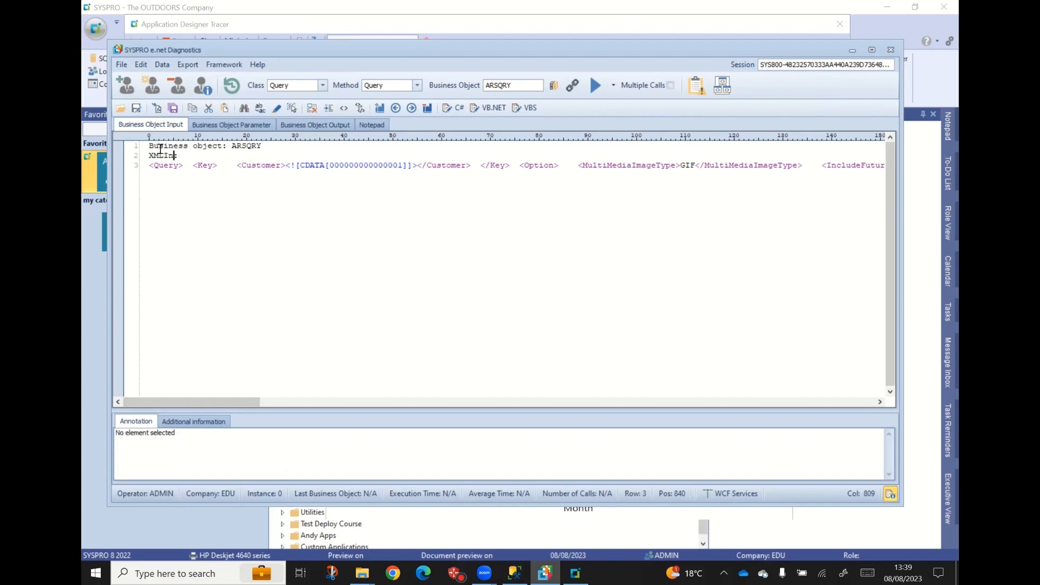
left_click_drag(179, 156, 148, 145)
key("Delete")
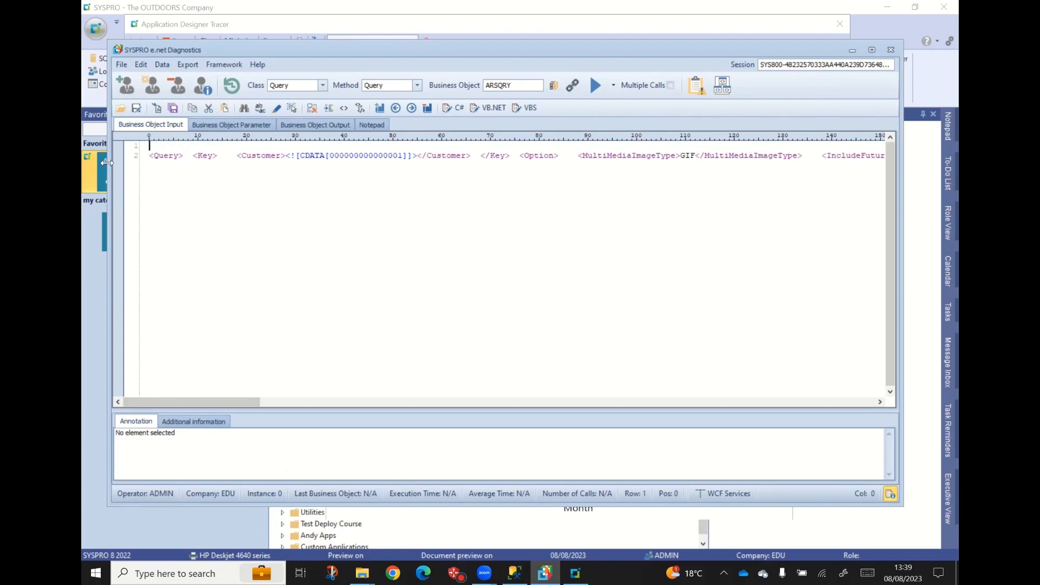
left_click(595, 85)
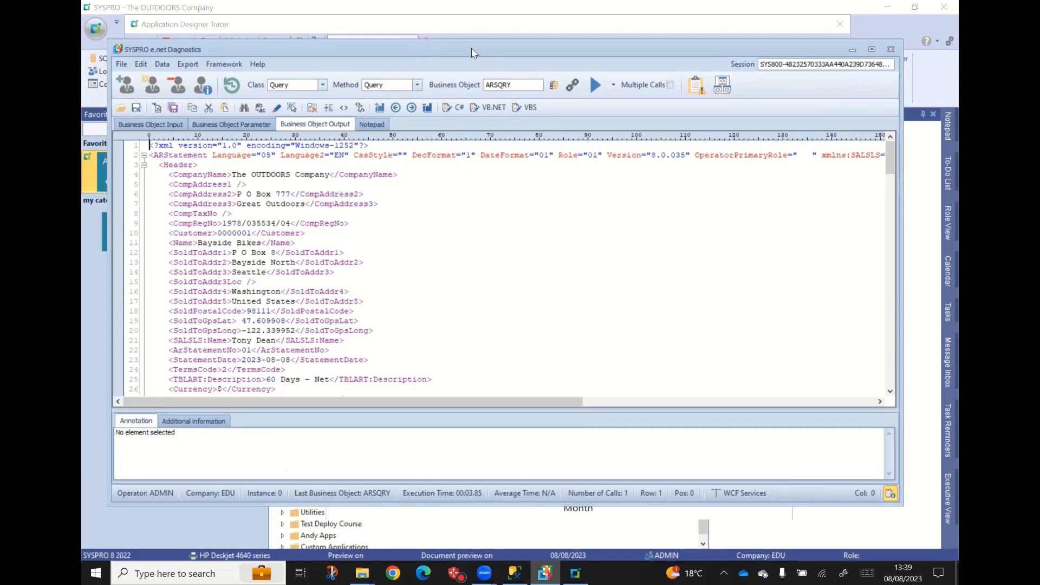
Return to the traced application and drill down into the 2020-Mar bar of the Sales Summary chart.
left_click(345, 38)
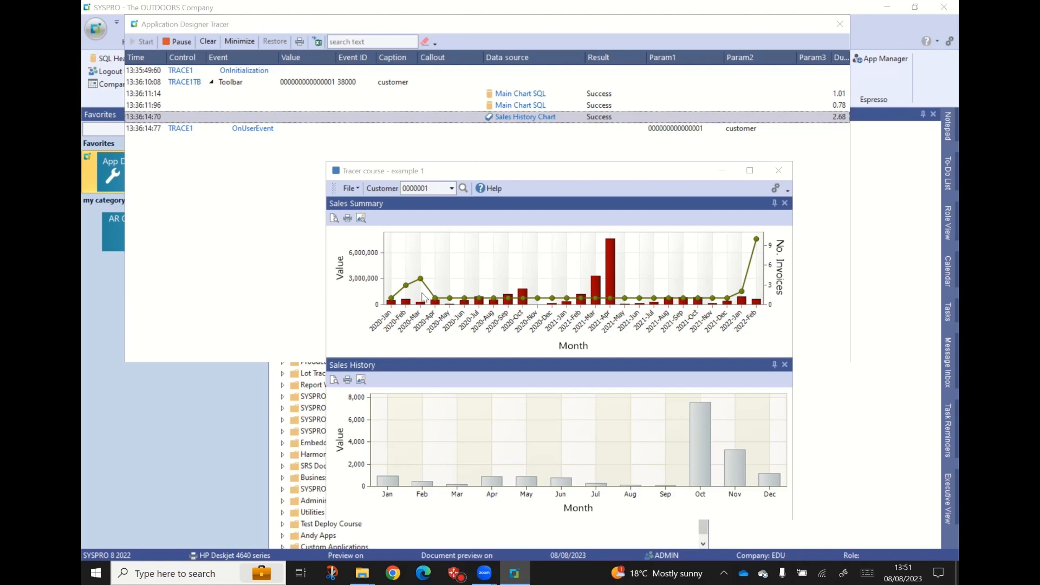
left_click(498, 172)
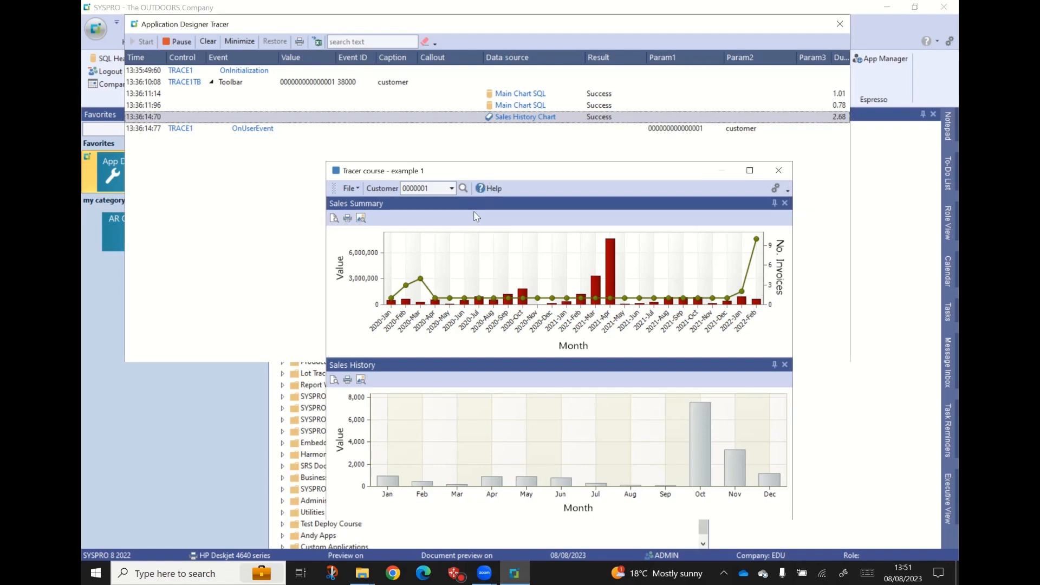
left_click(424, 306)
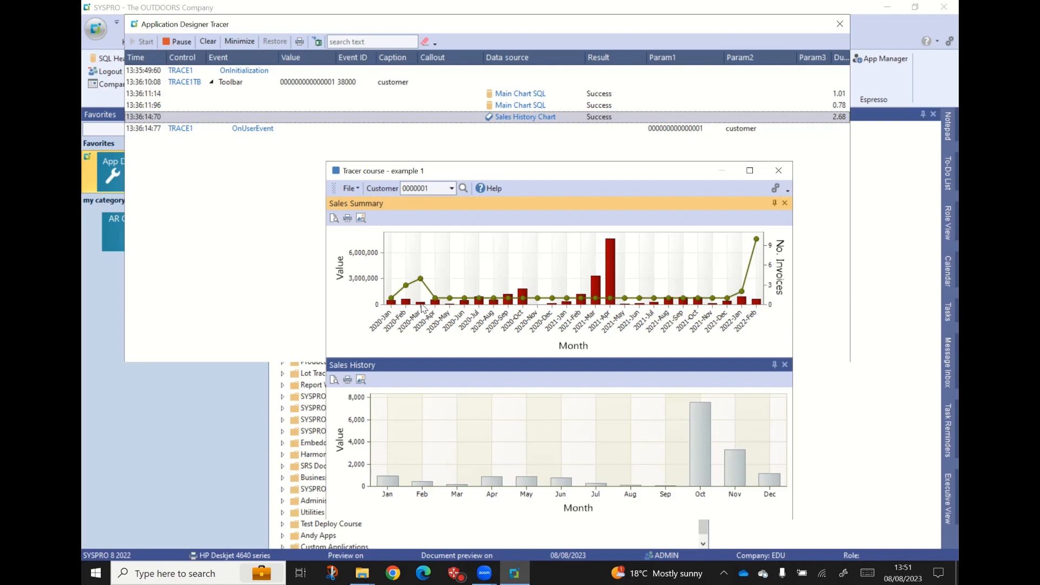
left_click(423, 307)
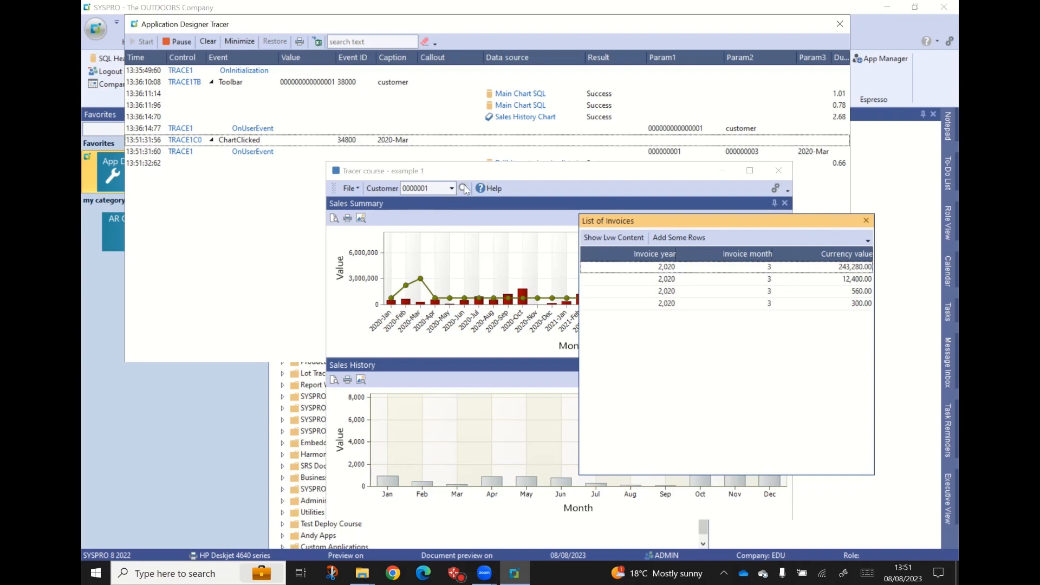
Close the List of Invoices dialog and move the application window lower, clear of the new traced events.
left_click_drag(752, 222, 587, 352)
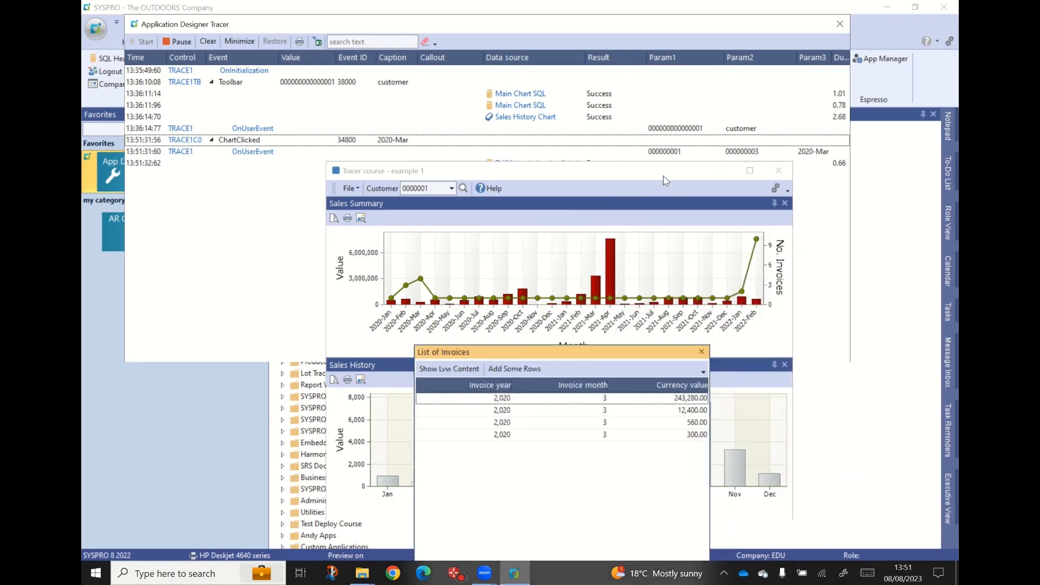
left_click(702, 354)
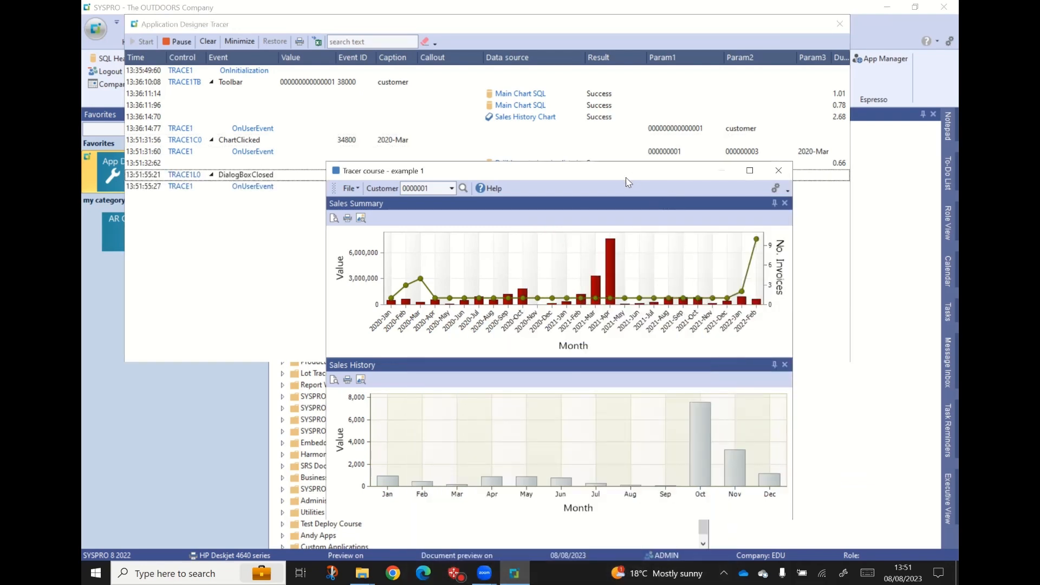
left_click_drag(627, 177, 570, 244)
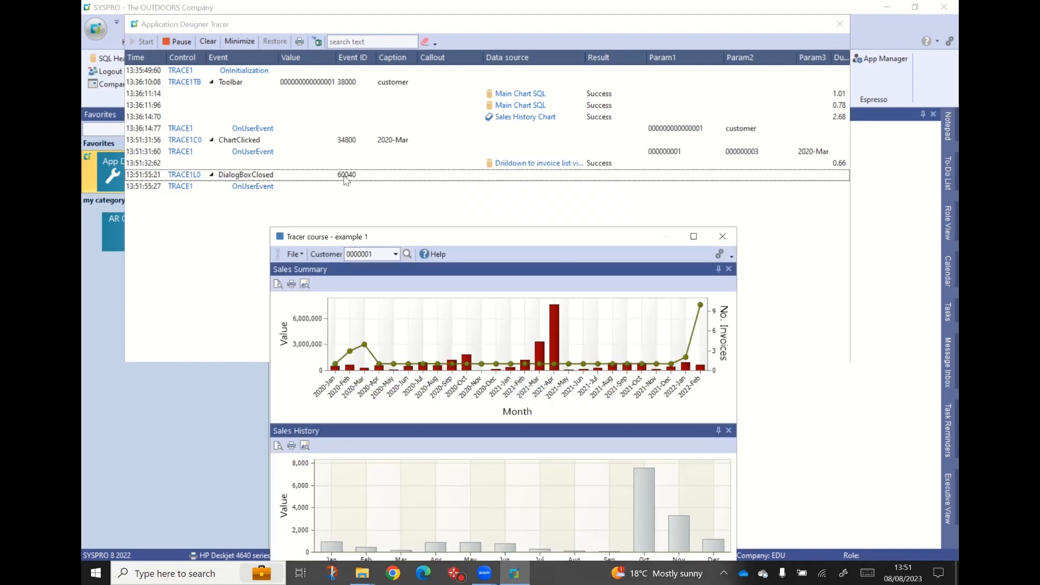
Reopen the 2020-Mar invoice list from the Sales Summary chart and place it below the traced events.
left_click(365, 371)
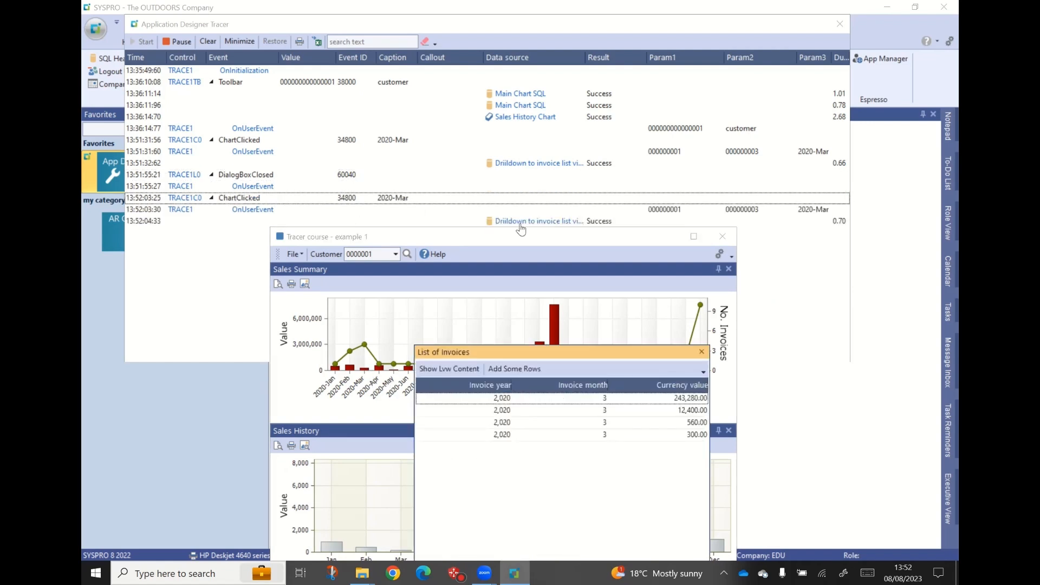
mouse_move(527, 226)
left_click_drag(550, 353, 563, 326)
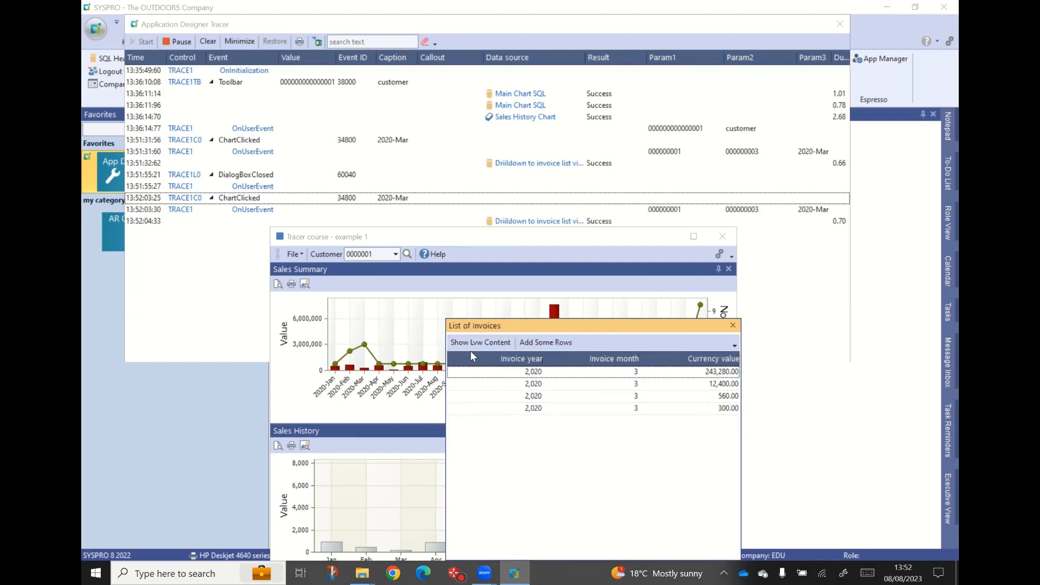
Show the invoice list view's content, dismiss the message, and widen the tracer's Callout column to read the logged callouts.
left_click(482, 342)
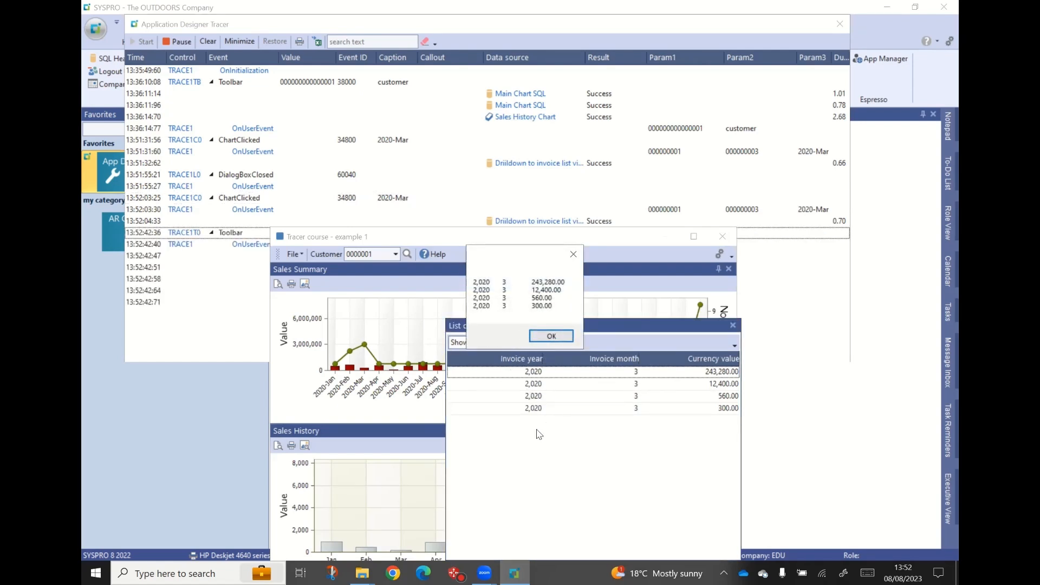
left_click(552, 337)
left_click(231, 26)
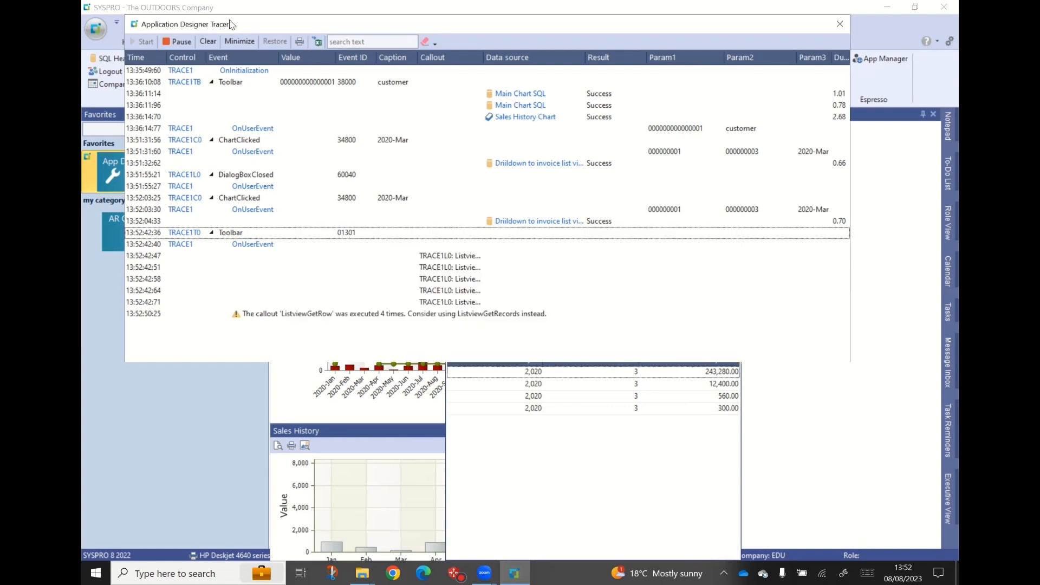
left_click_drag(483, 57, 524, 58)
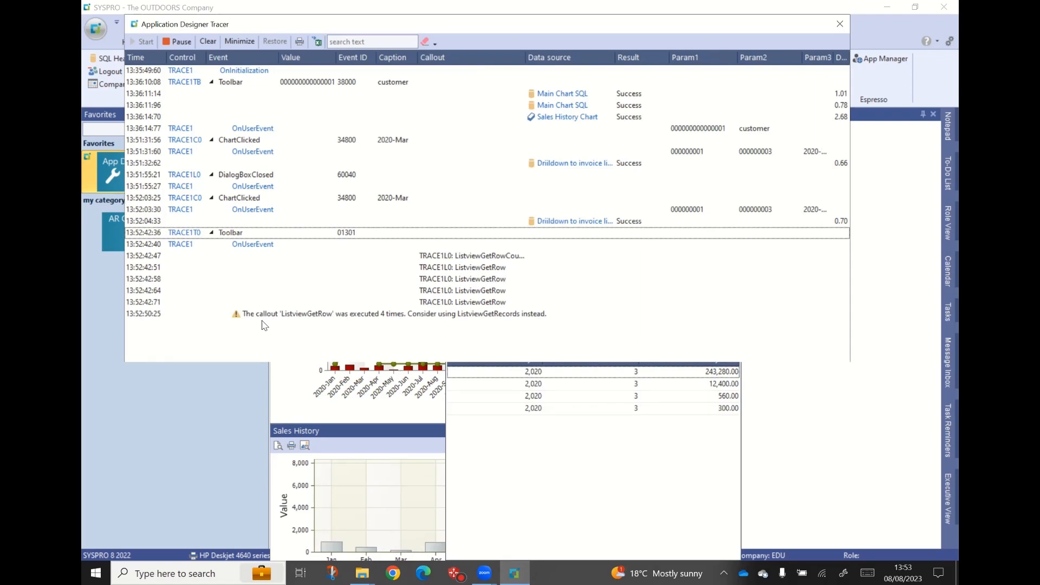
Add some rows to the List of Invoices and bring the tracer forward to view the callouts logged for them.
left_click(692, 450)
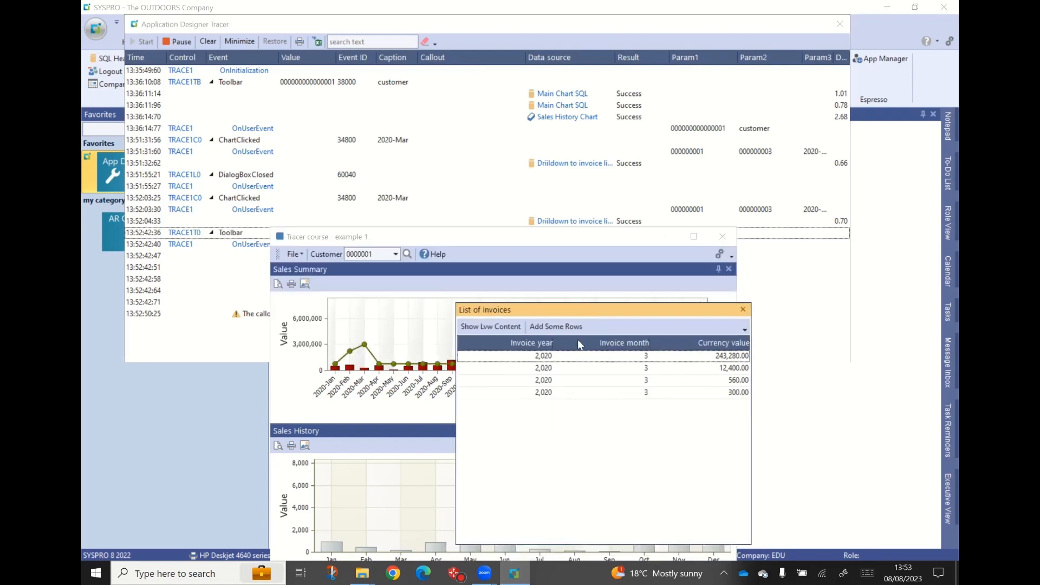
left_click(558, 326)
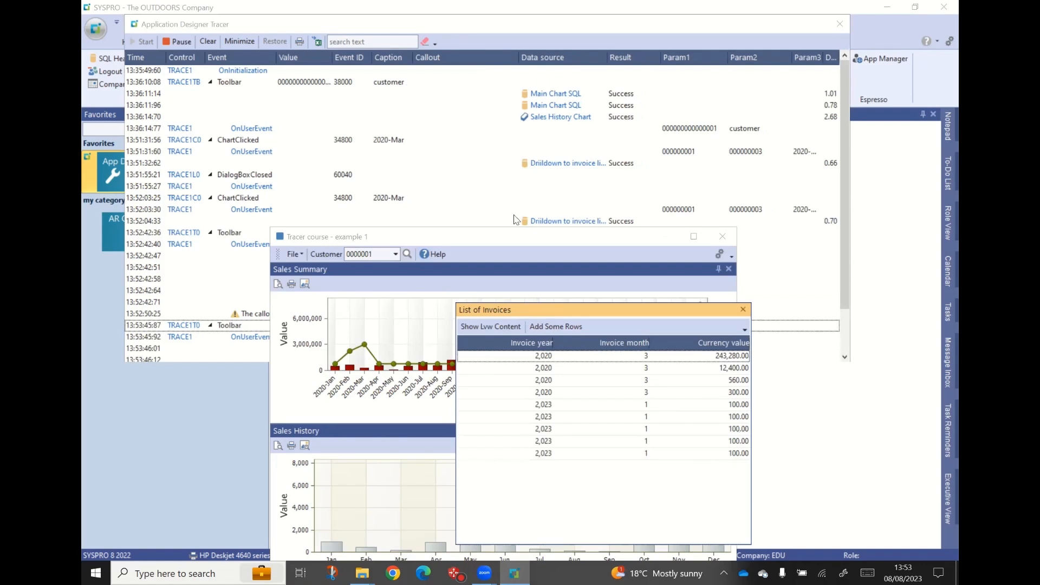
left_click(259, 33)
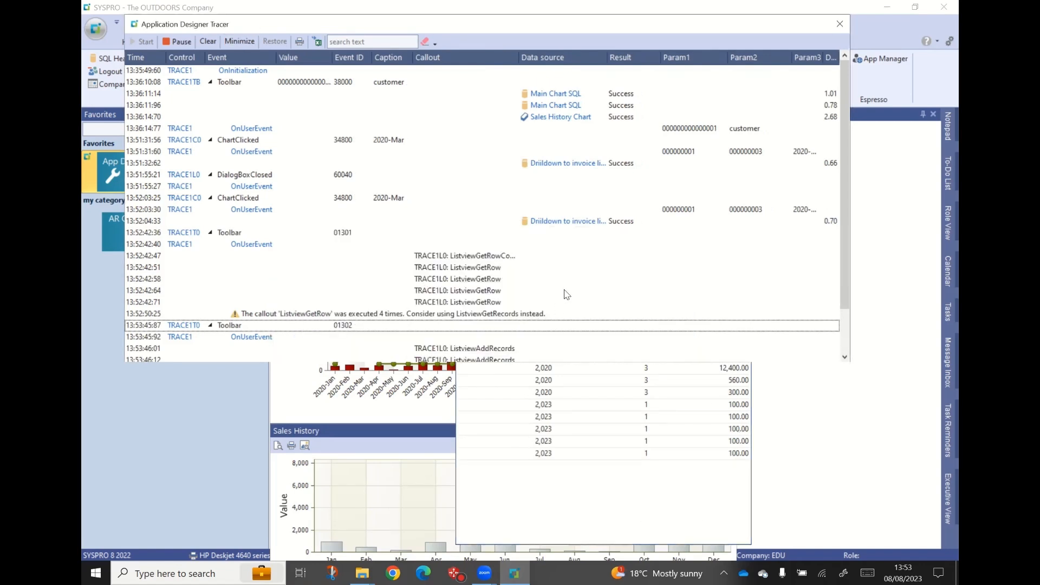
scroll(569, 292, "down", 2)
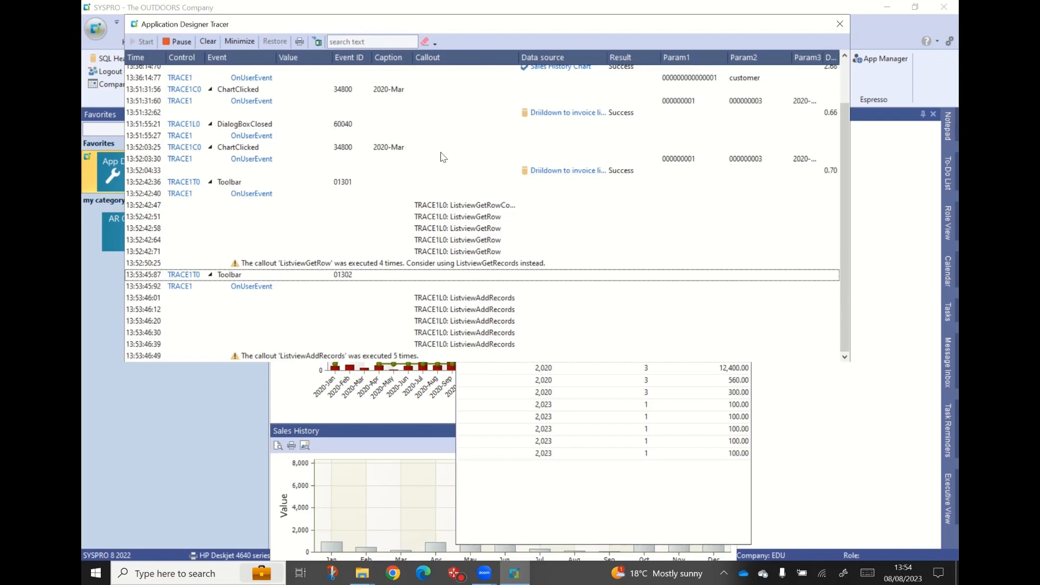
Close the List of Invoices dialog and bring the tracer back to the front.
left_click(590, 500)
left_click(743, 310)
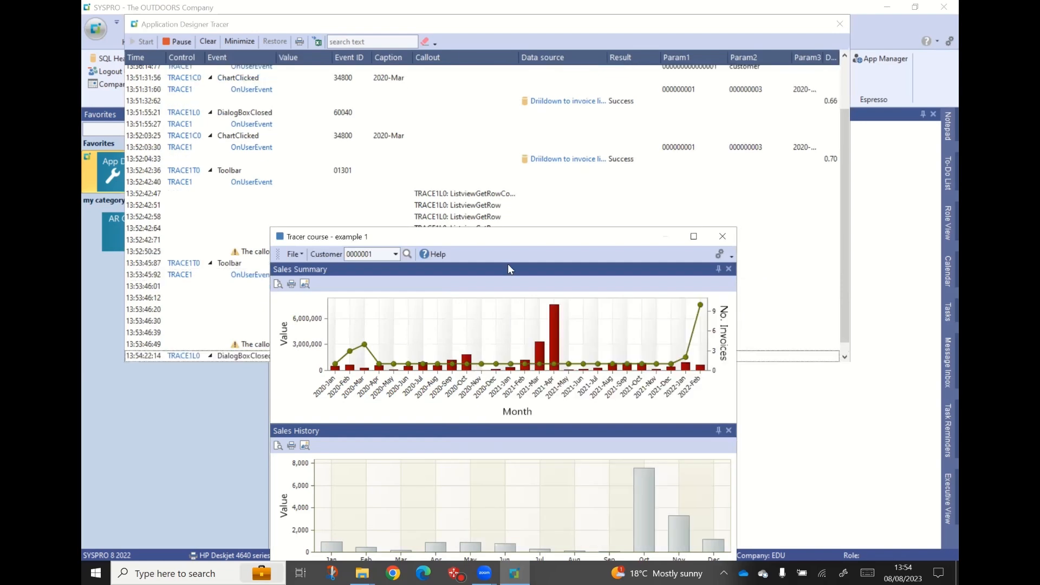
left_click(447, 115)
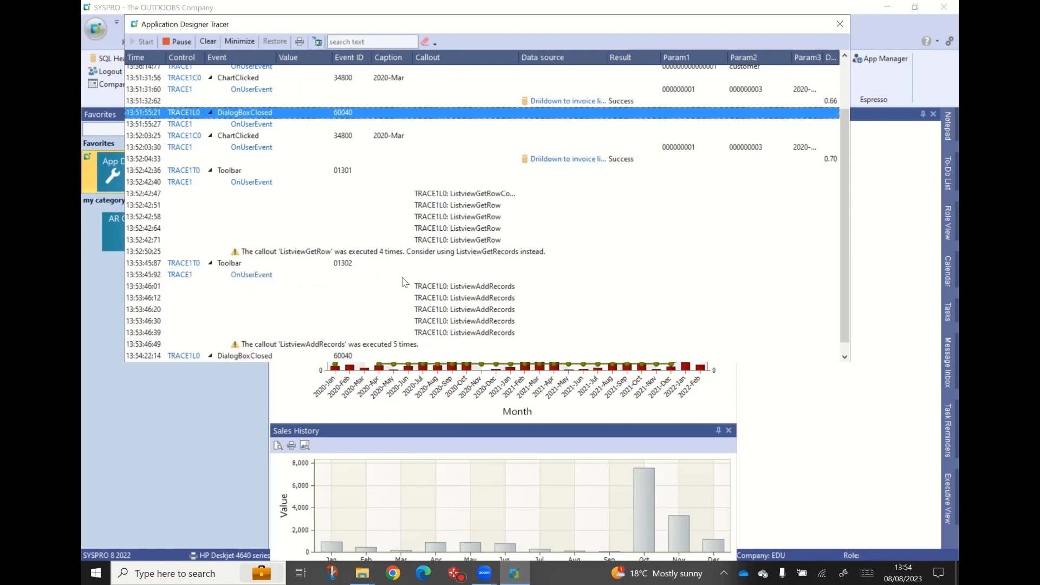
Open the TRACE1 VBScript from the OnUserEvent under toolbar event 01302, and insert a WriteToTracer call under case Tbar_Cust.
left_click(254, 276)
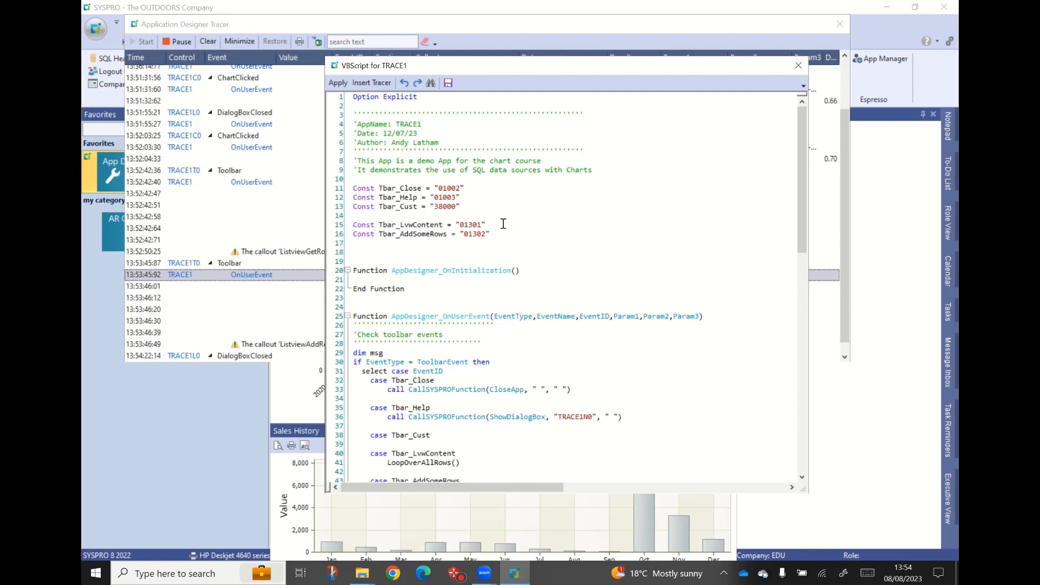
scroll(503, 223, "down", 7)
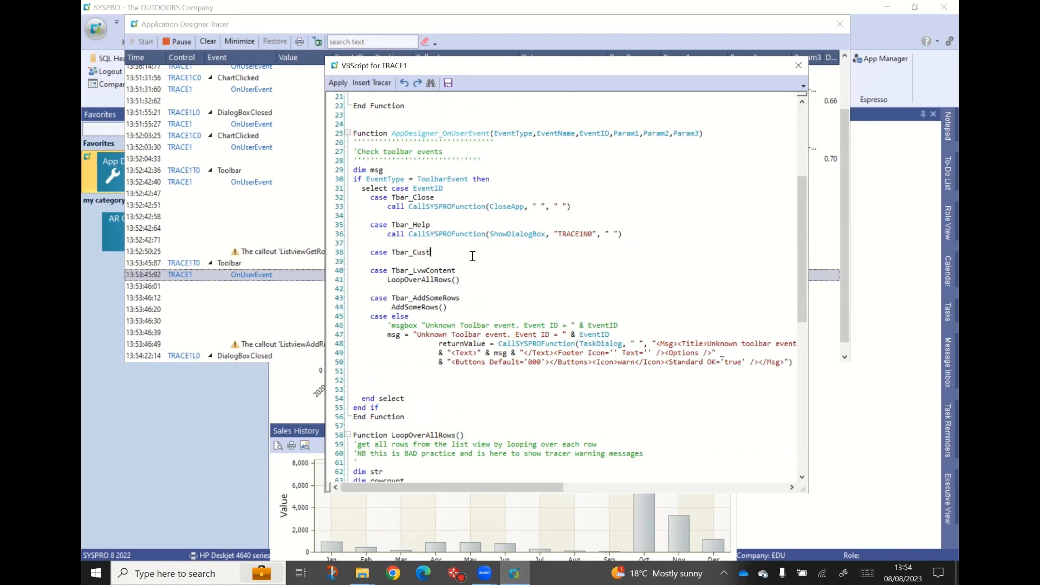
key("Return")
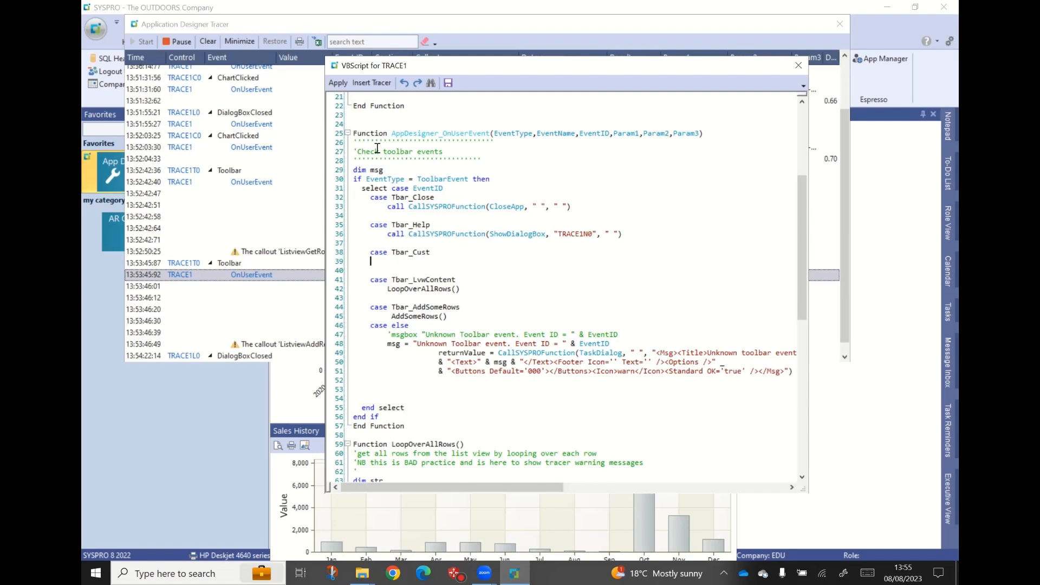
left_click(373, 84)
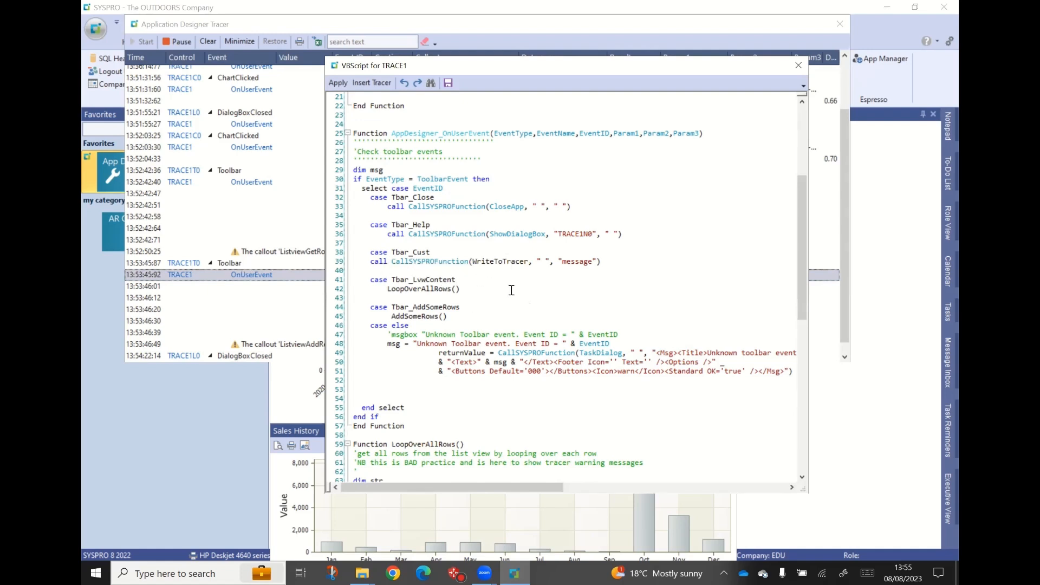
Set the WriteToTracer message to "Hello - customer combo pressed", apply the script change, and close the VBScript editor.
double_click(579, 261)
type("Hello - customer combo pressed")
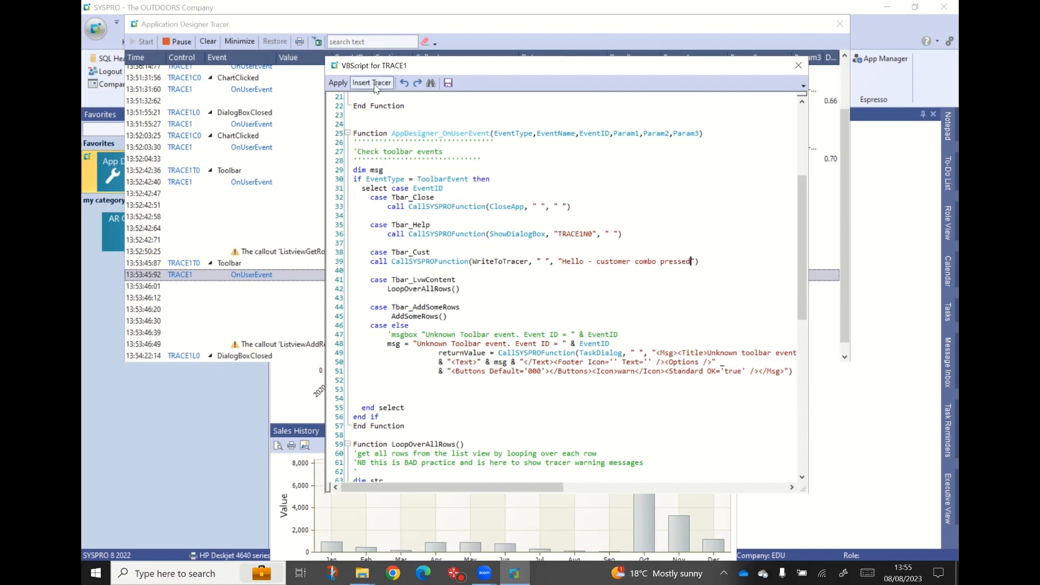
left_click(338, 84)
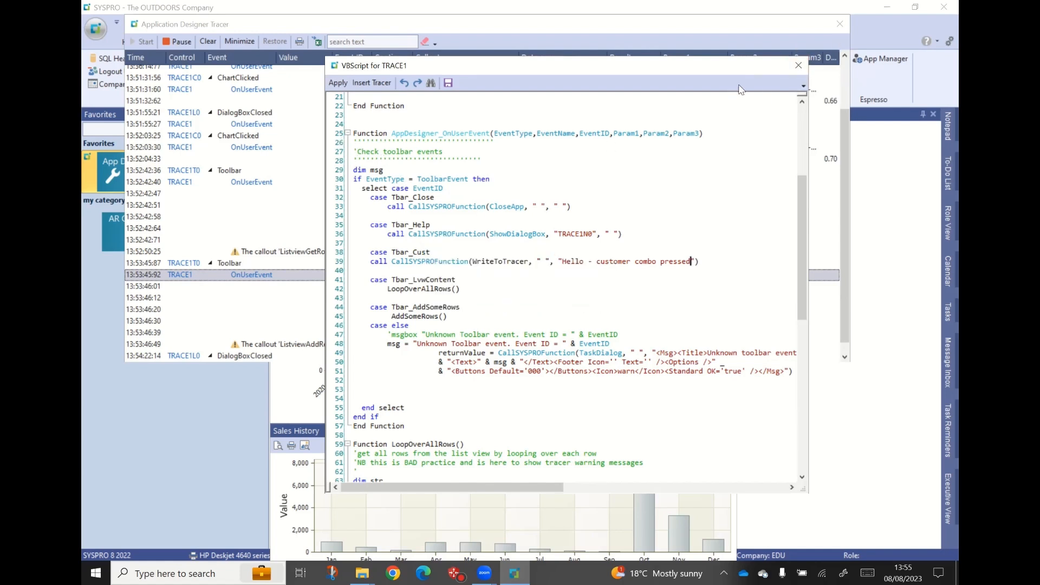
left_click(791, 72)
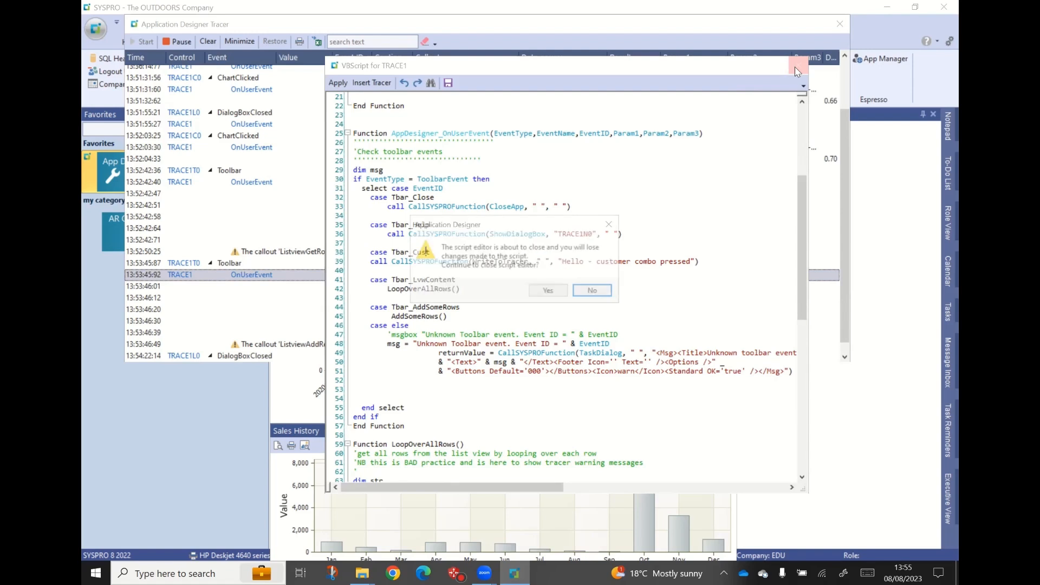
left_click(551, 293)
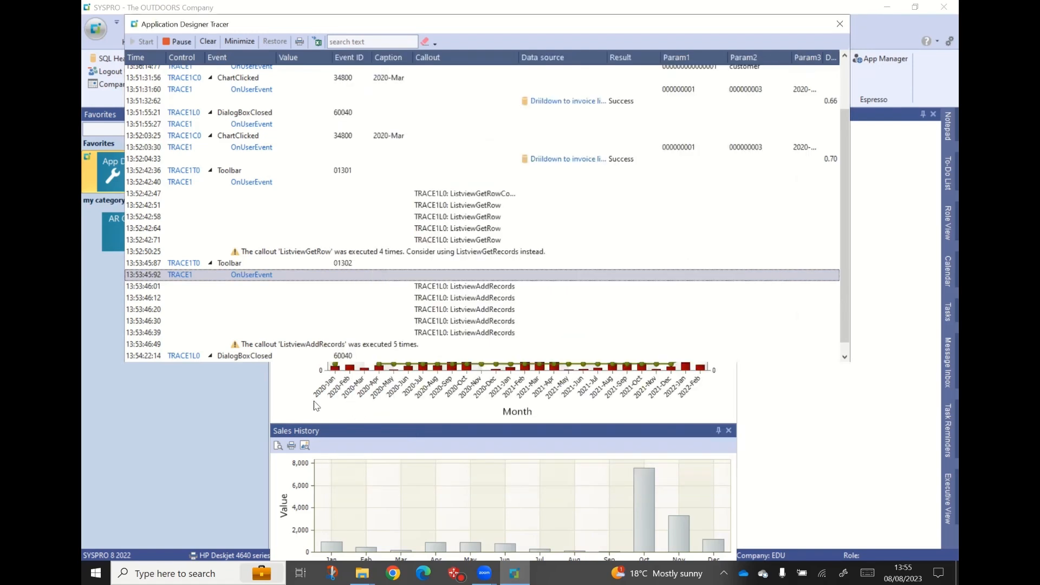
Load a different customer number in the Tracer course app and bring the tracer forward to view the custom message.
left_click(320, 431)
left_click(381, 254)
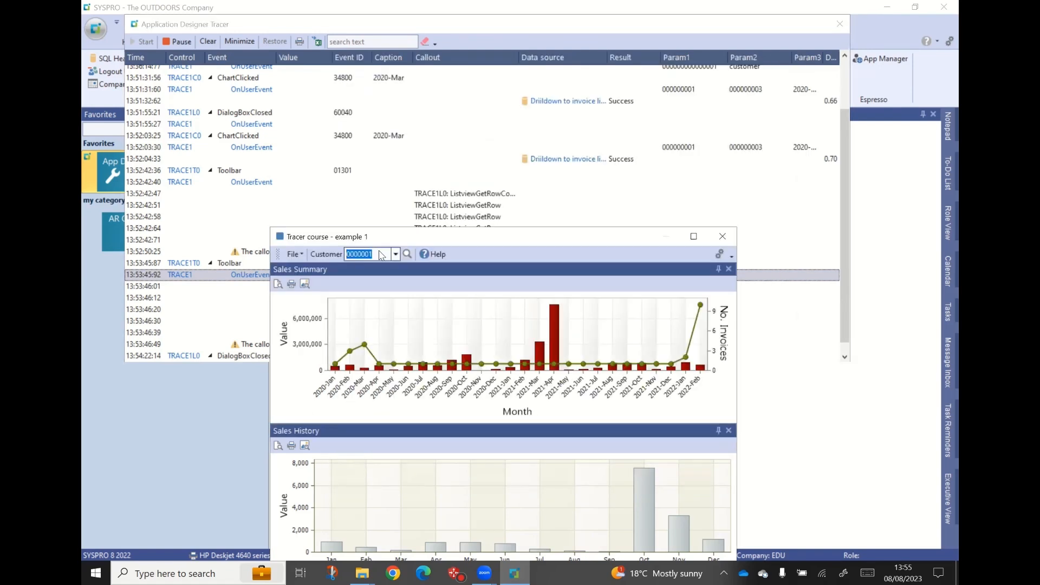
type("2")
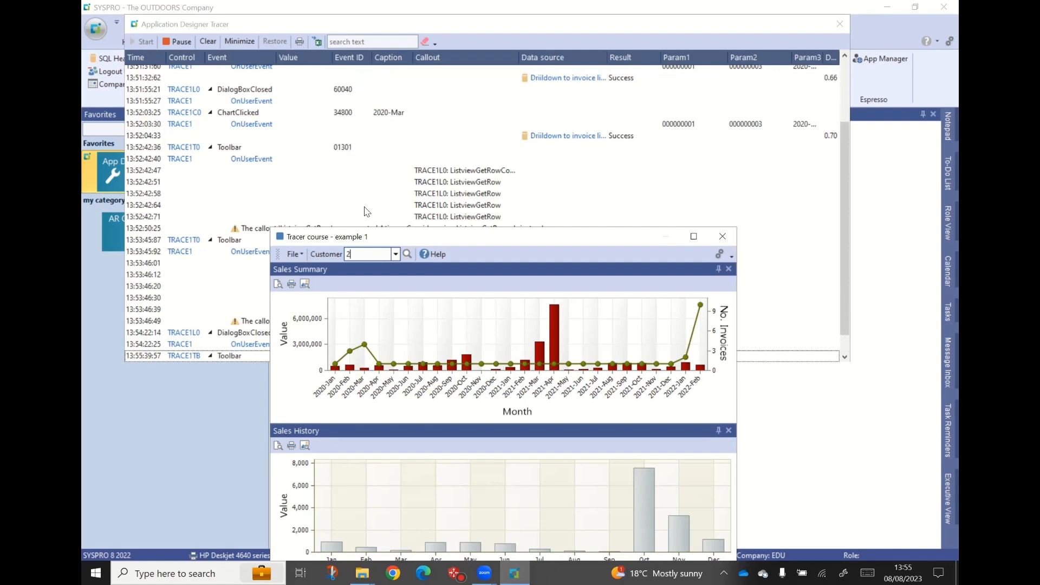
key("Tab")
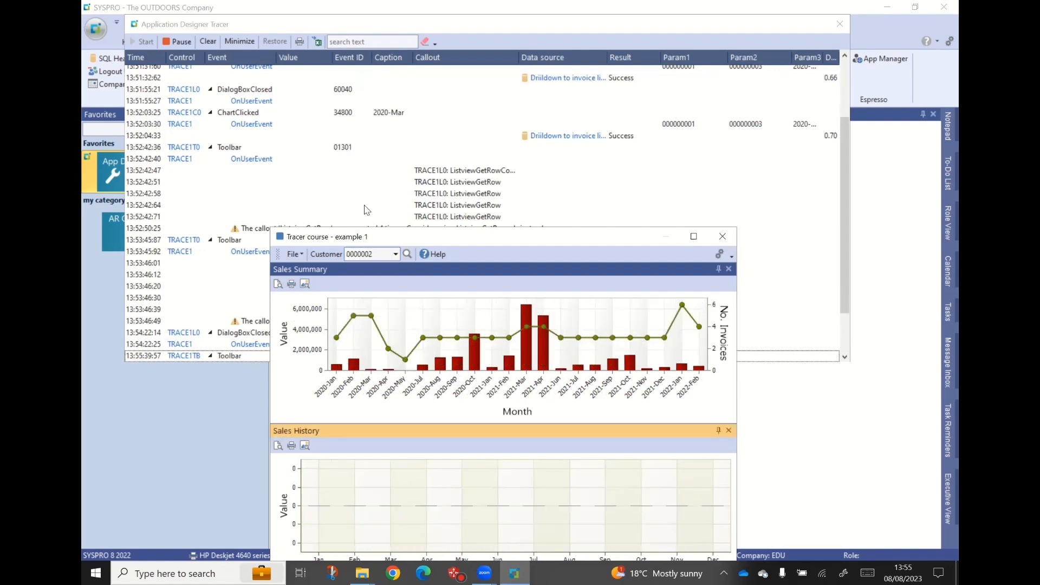
left_click_drag(551, 239, 624, 244)
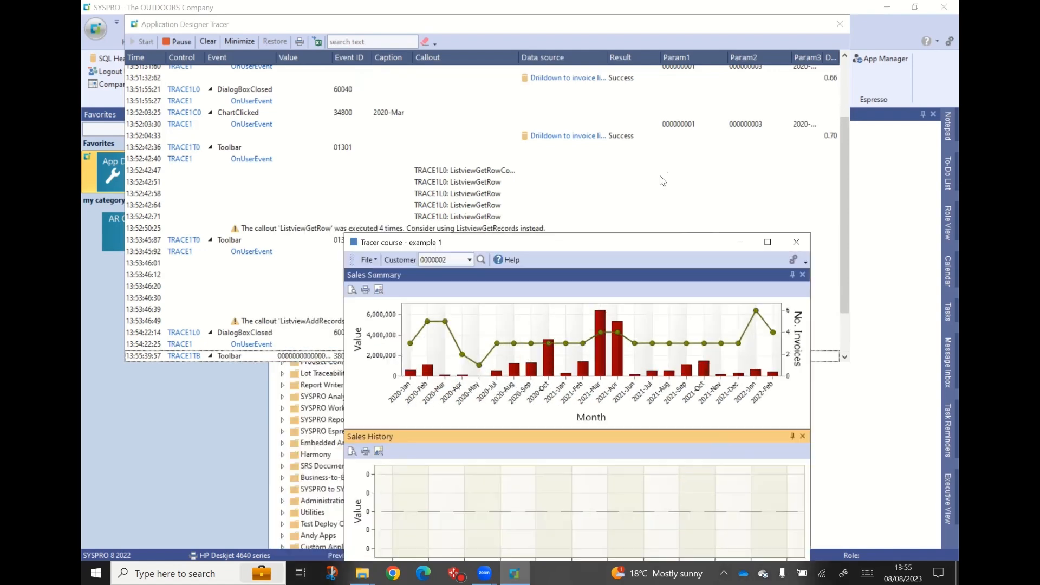
left_click(662, 172)
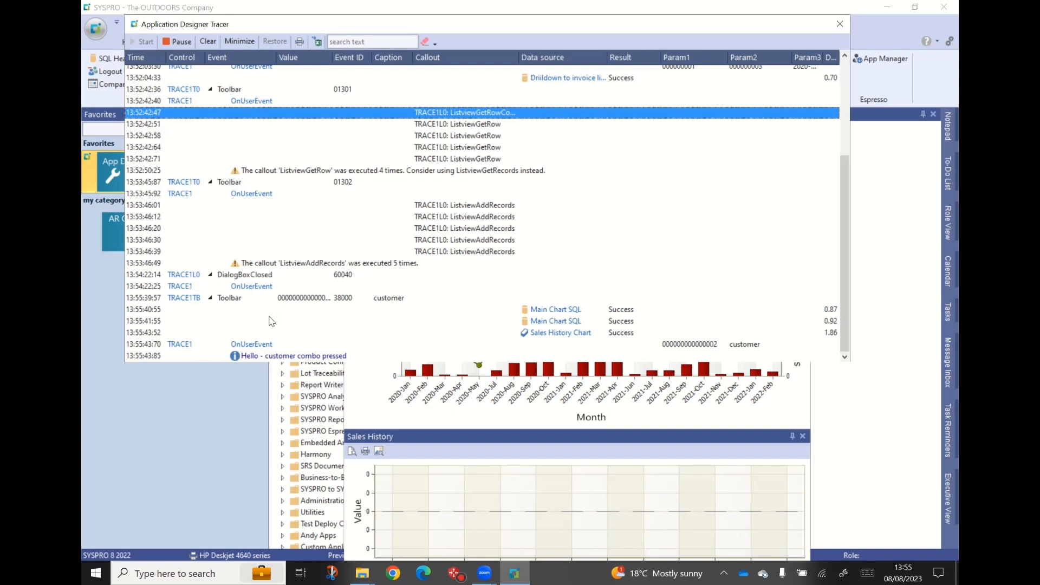
Look at the TRACE1 VBScript from the customer event's OnUserEvent, close it, and bring the Tracer course window forward.
double_click(254, 347)
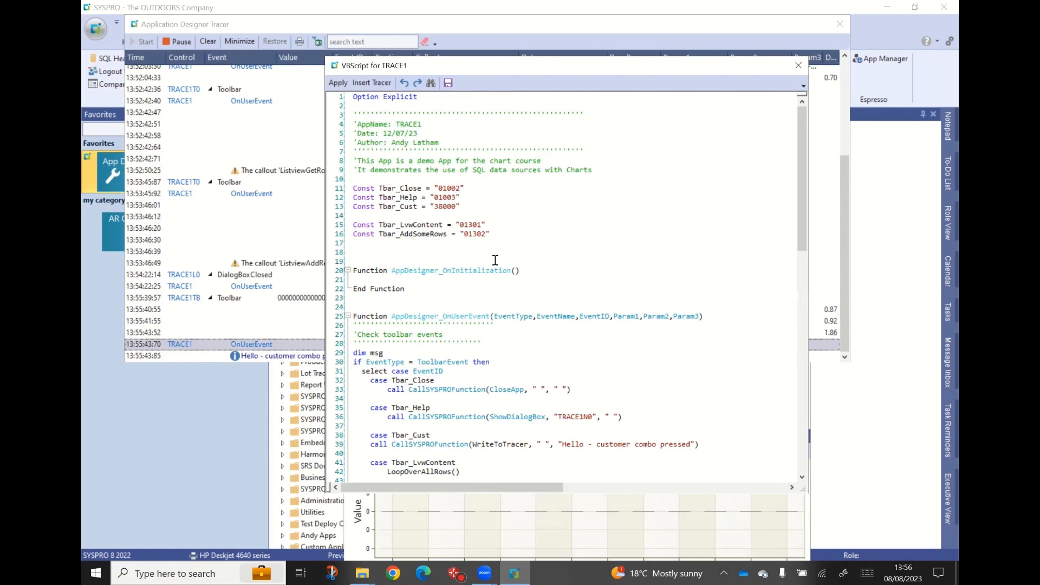
left_click(798, 65)
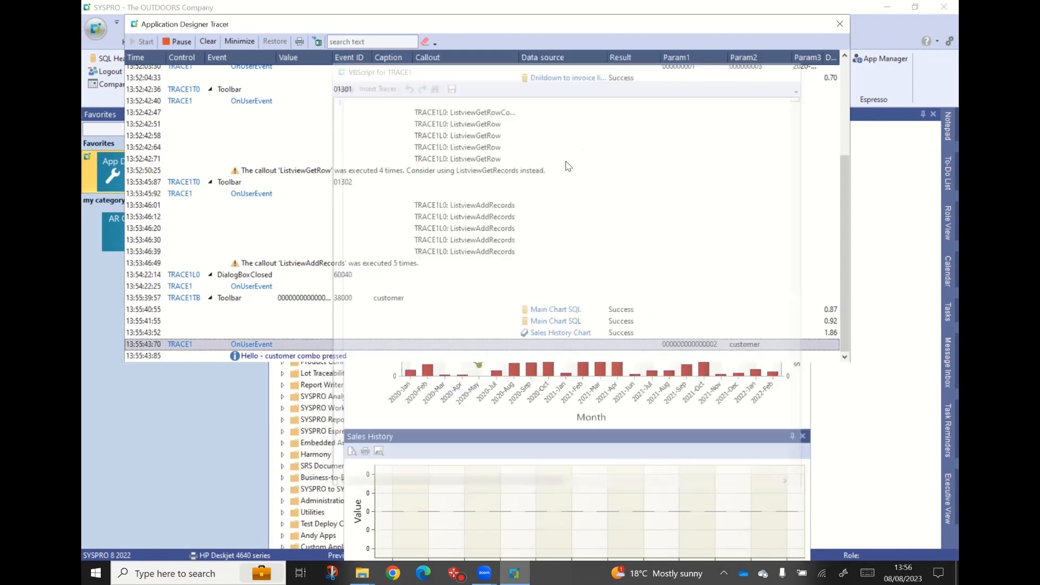
left_click(417, 434)
left_click_drag(529, 242, 480, 190)
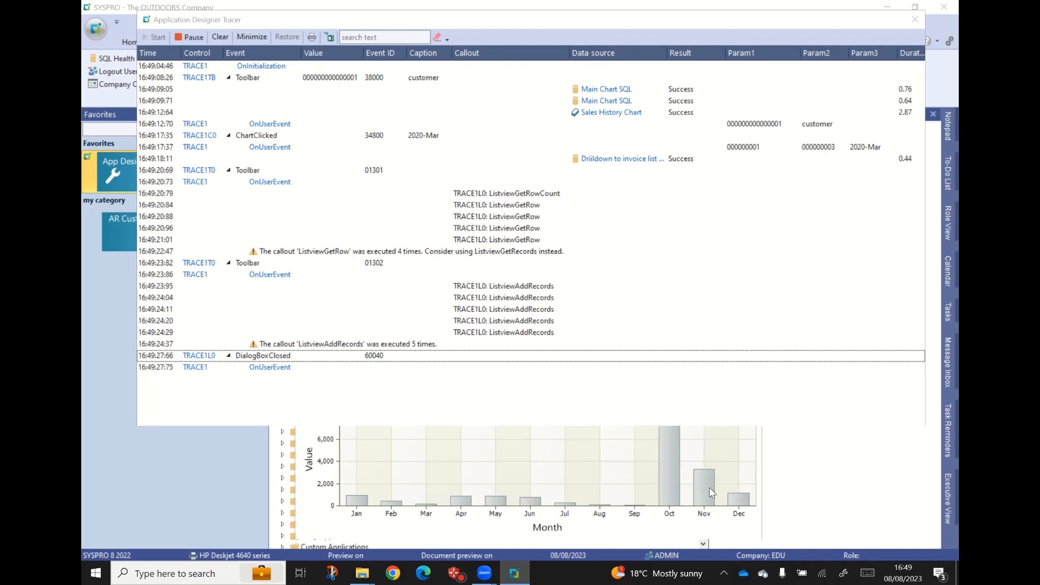
Close the Tracer course - example 1 app and clear the tracer's logged entries.
left_click(687, 525)
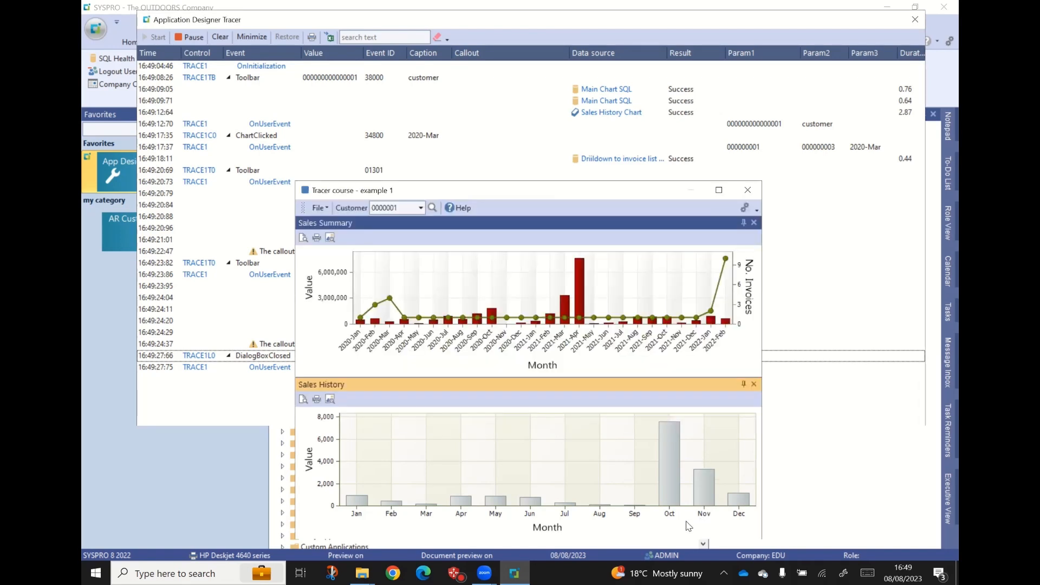
left_click(748, 190)
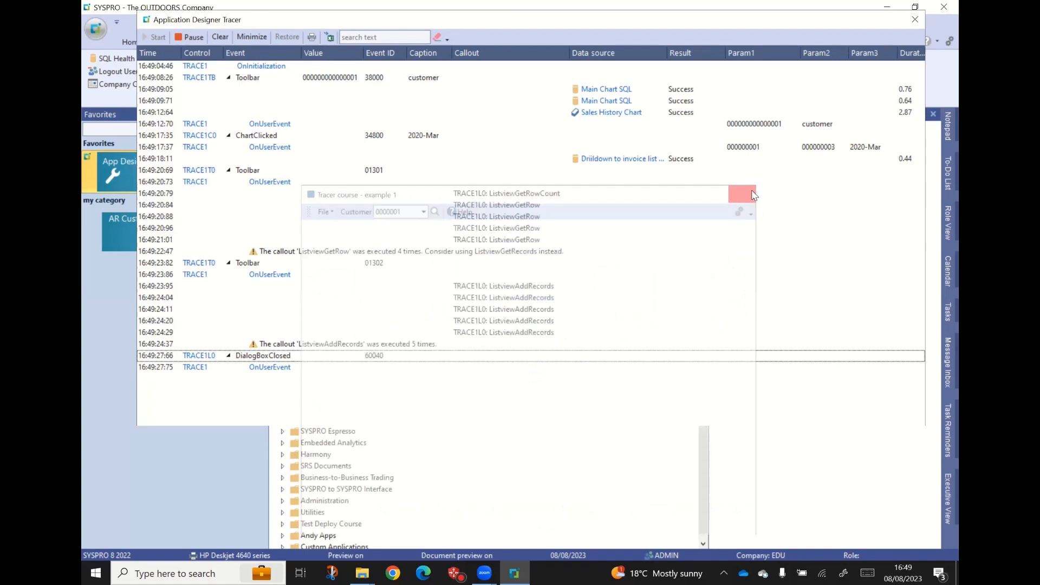
left_click(220, 37)
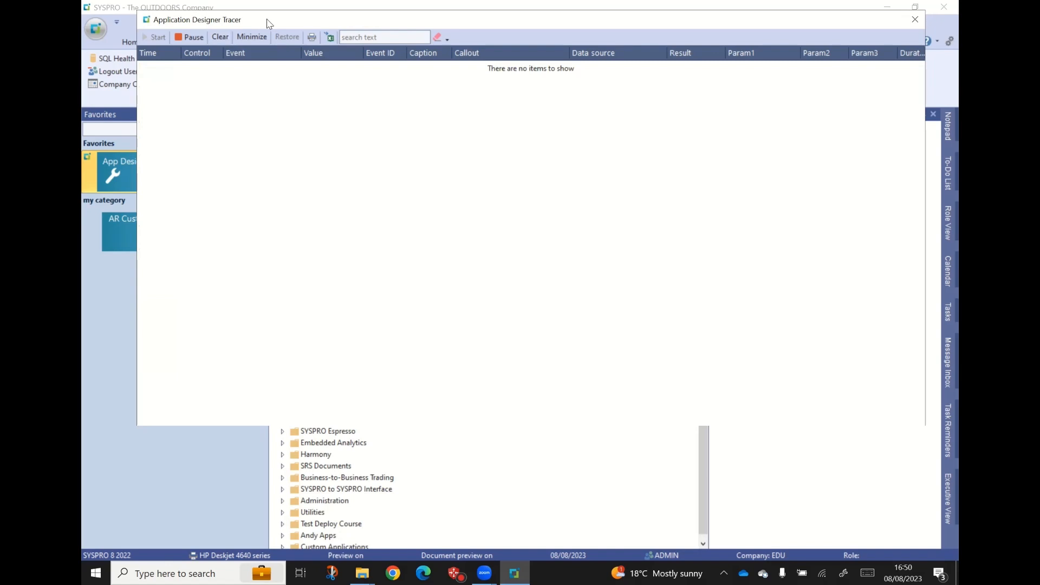
left_click_drag(267, 21, 296, 18)
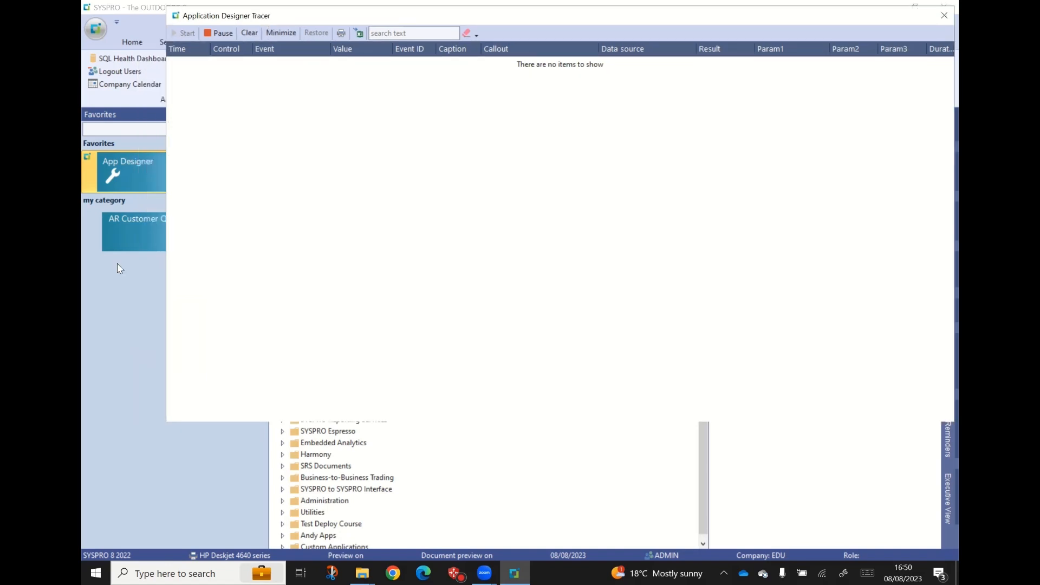
Launch Application Designer and open the recent project Tracer course - example 1 (TRACE1).
left_click(113, 334)
left_click(147, 177)
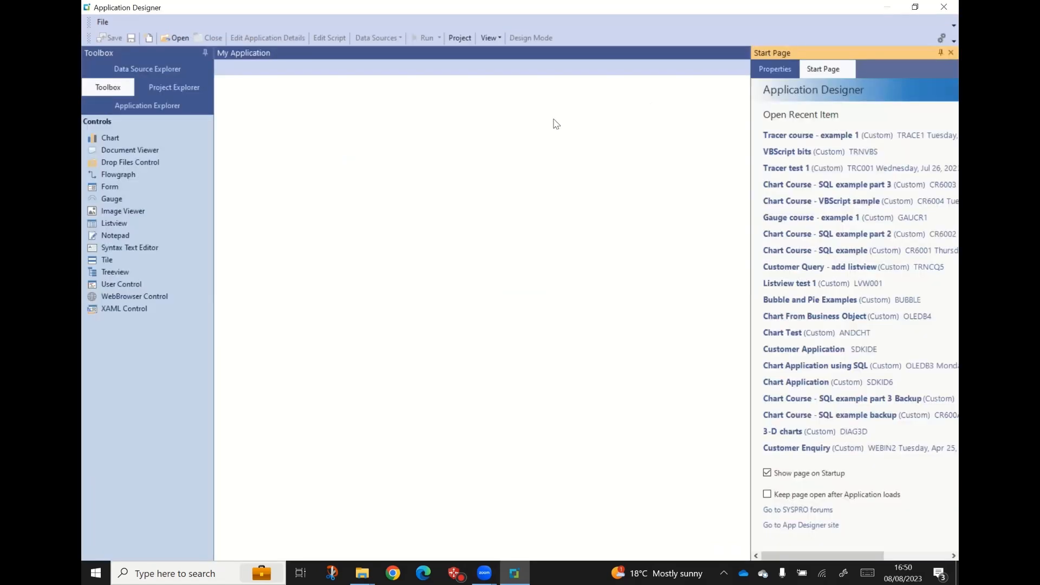
left_click(804, 139)
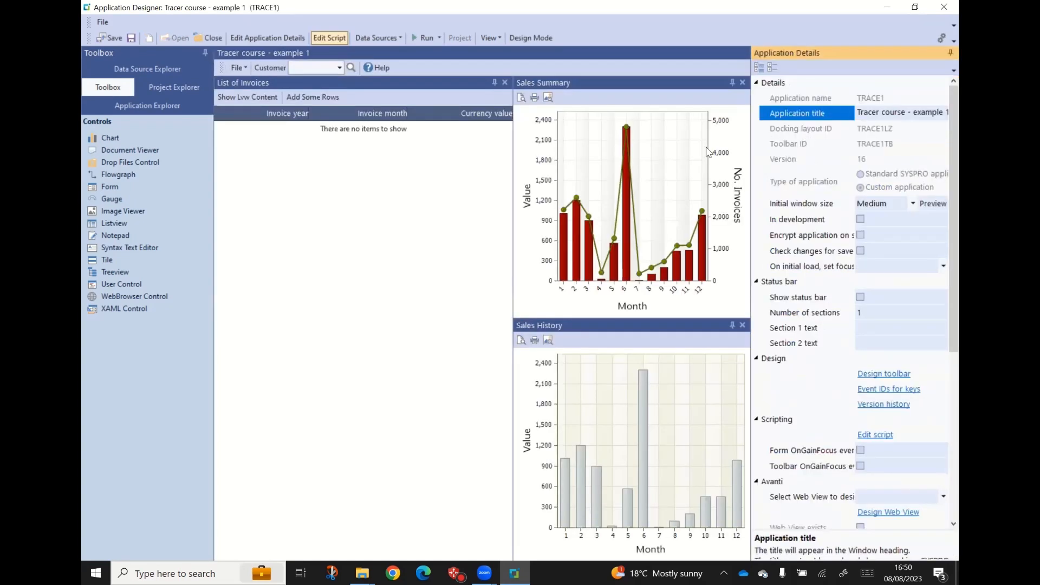
Run TRACE1 from Application Designer and start the tracer from within the running app.
left_click(422, 39)
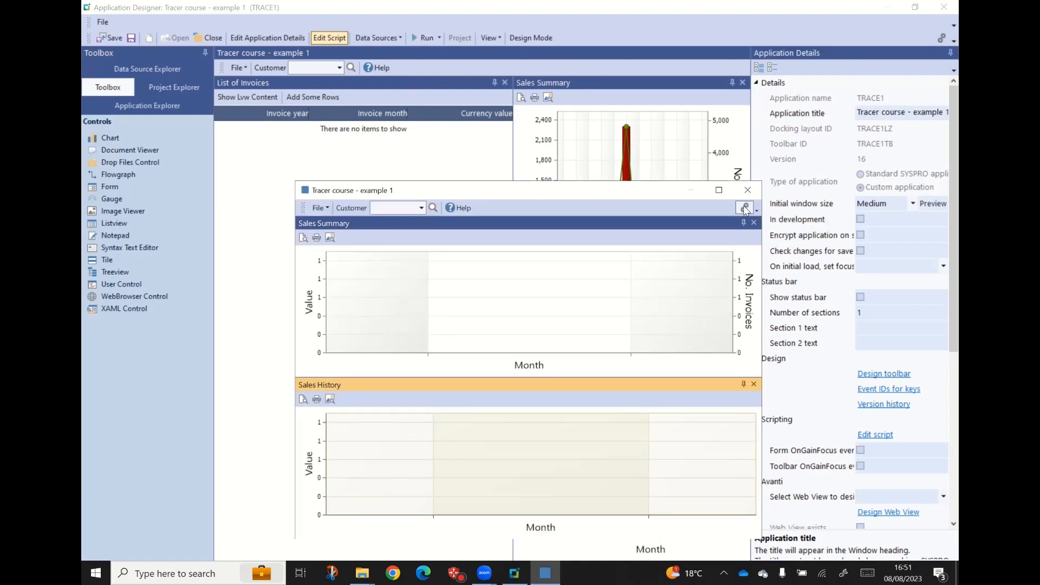
left_click(745, 209)
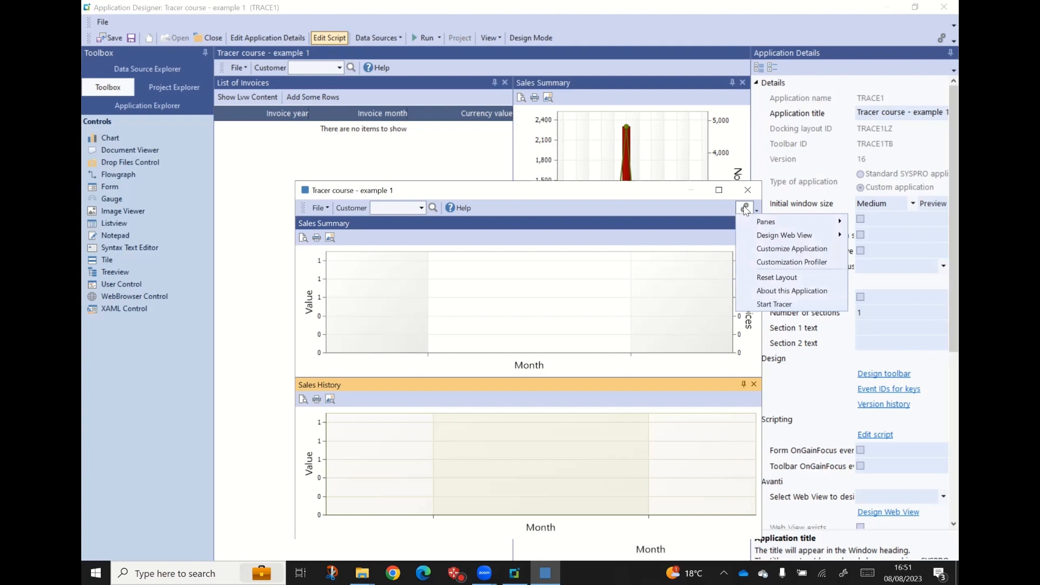
left_click(777, 306)
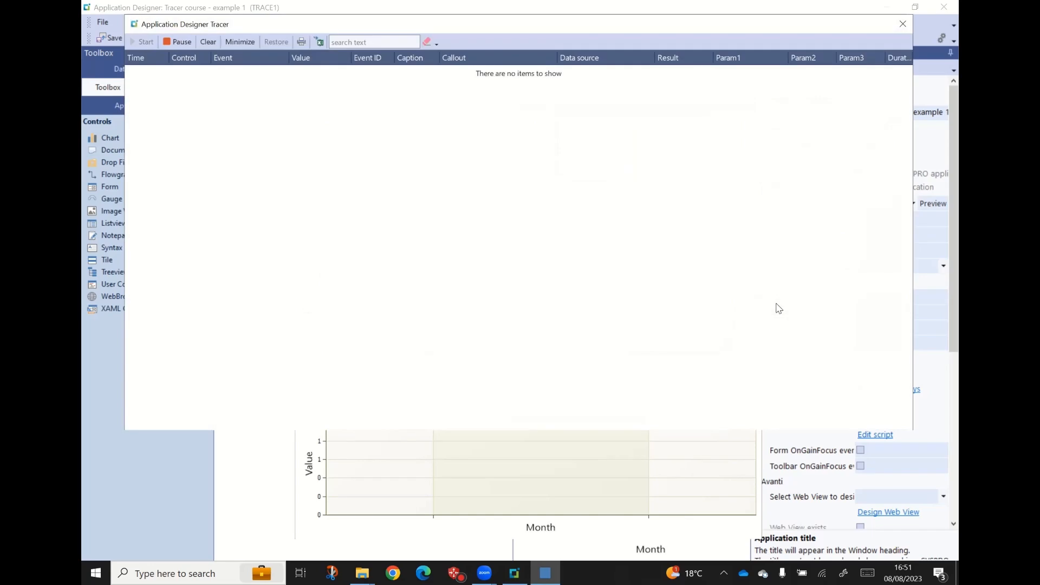
Switch back to the running Tracer course app and load a customer number to log its events.
left_click(271, 474)
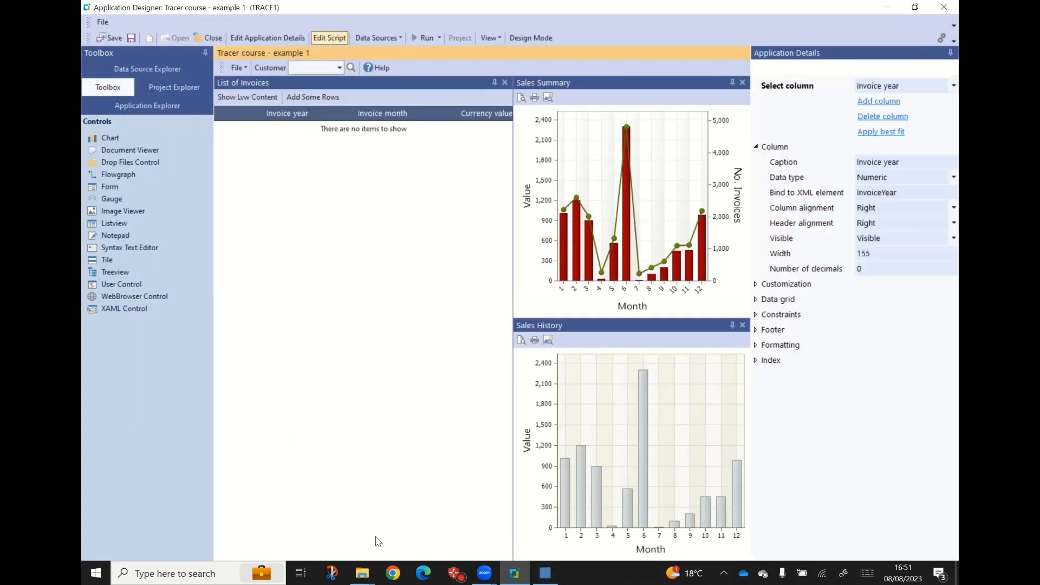
left_click(545, 573)
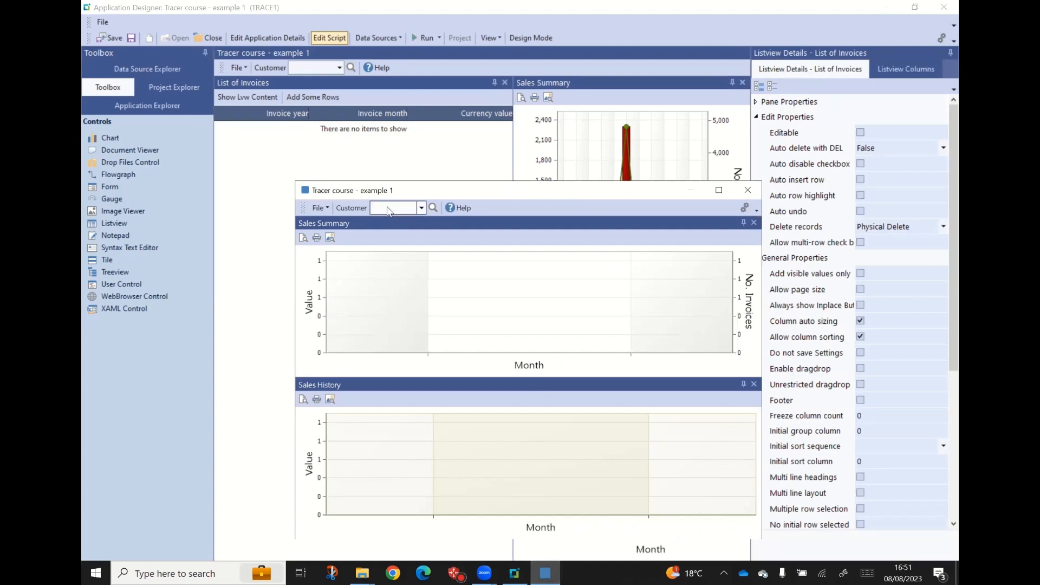
key("ctrl+t")
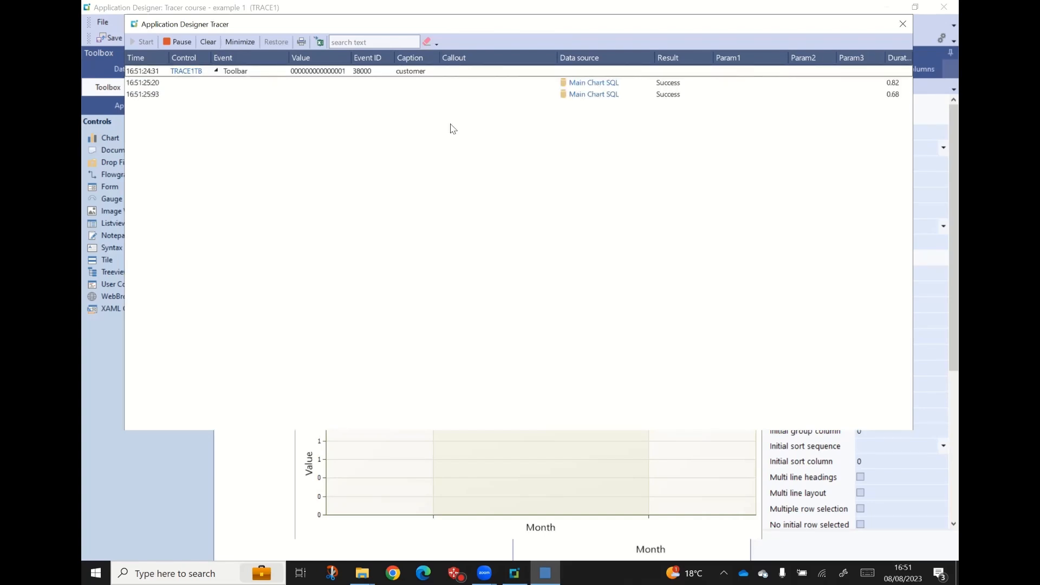
Return to the running app and drill down into 2020-Mar on the Sales Summary chart.
left_click(278, 518)
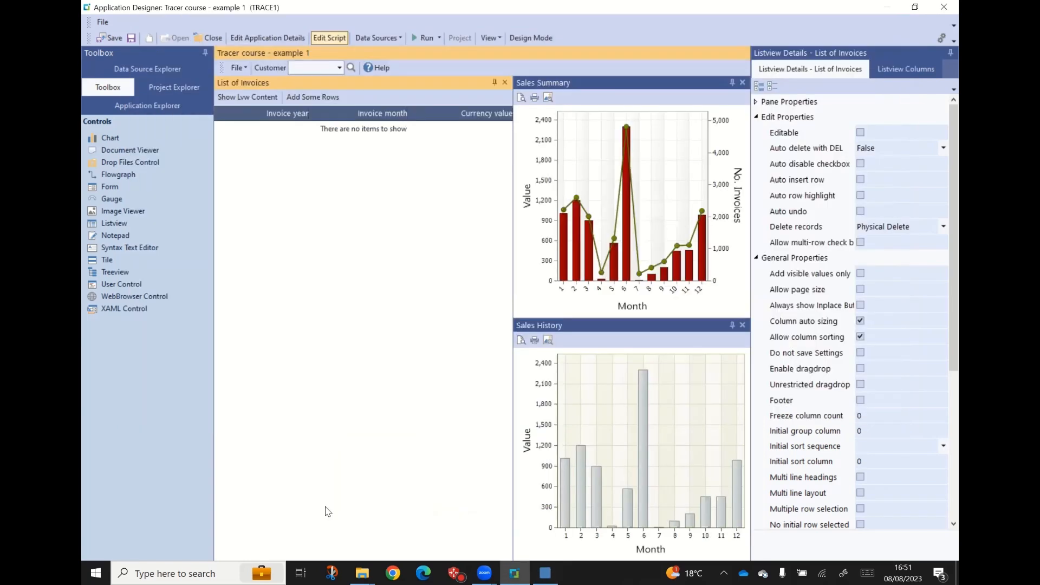
left_click(547, 572)
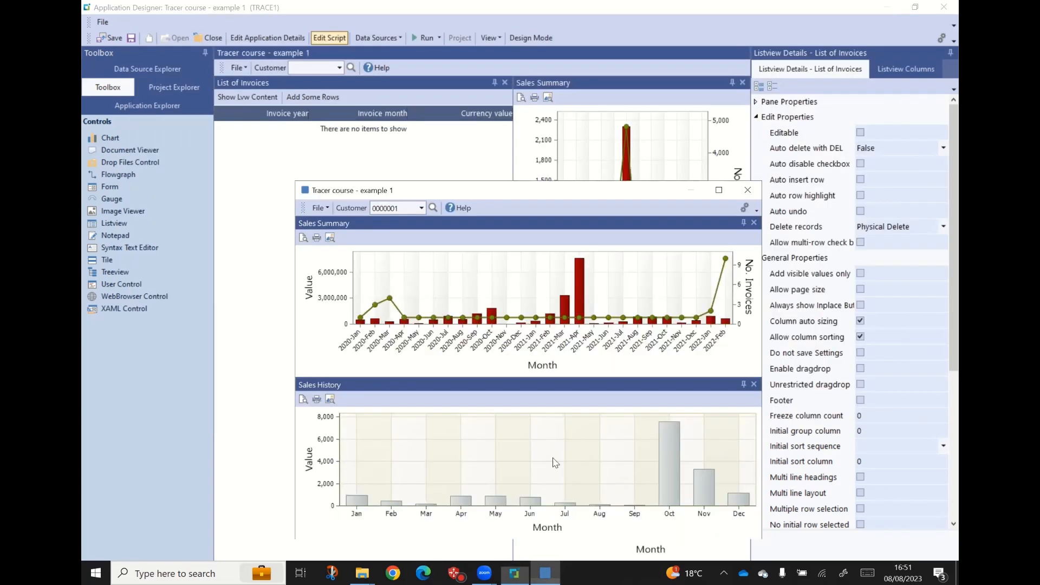
left_click(390, 324)
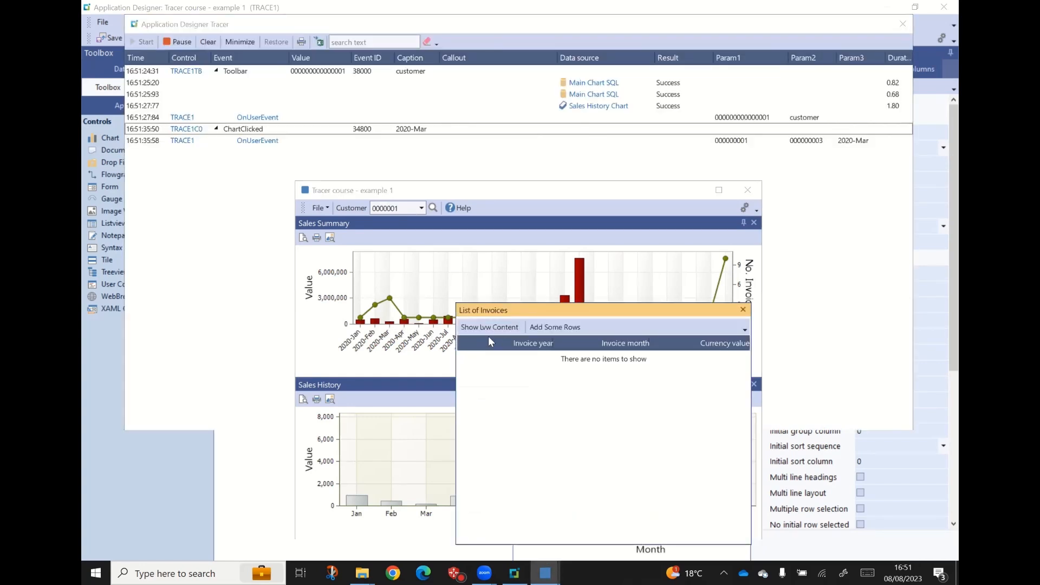
Show the invoice list's content, add some rows, and close the list to view the logged callouts in the tracer.
left_click(492, 327)
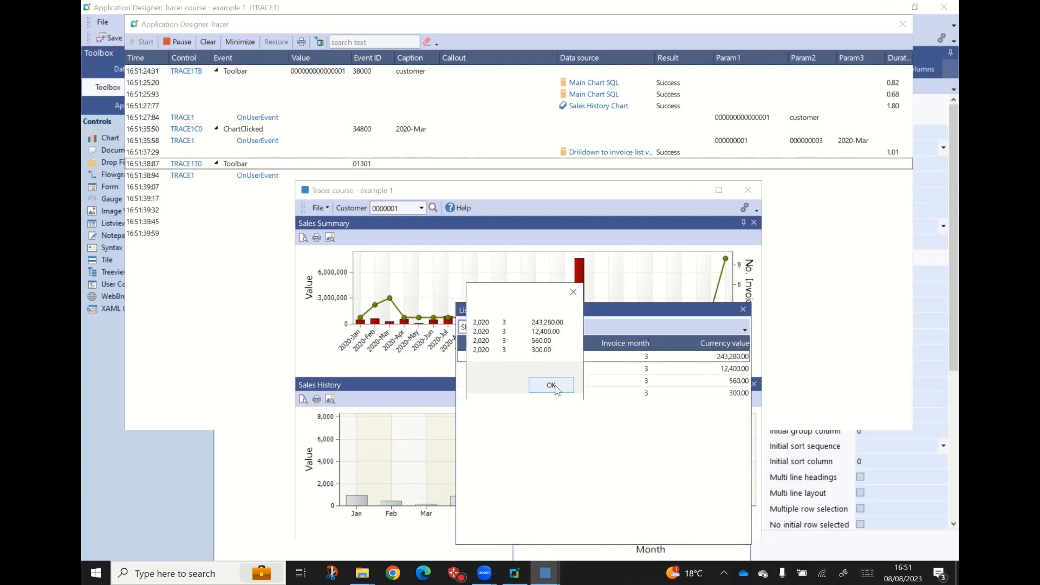
left_click(558, 387)
left_click(556, 328)
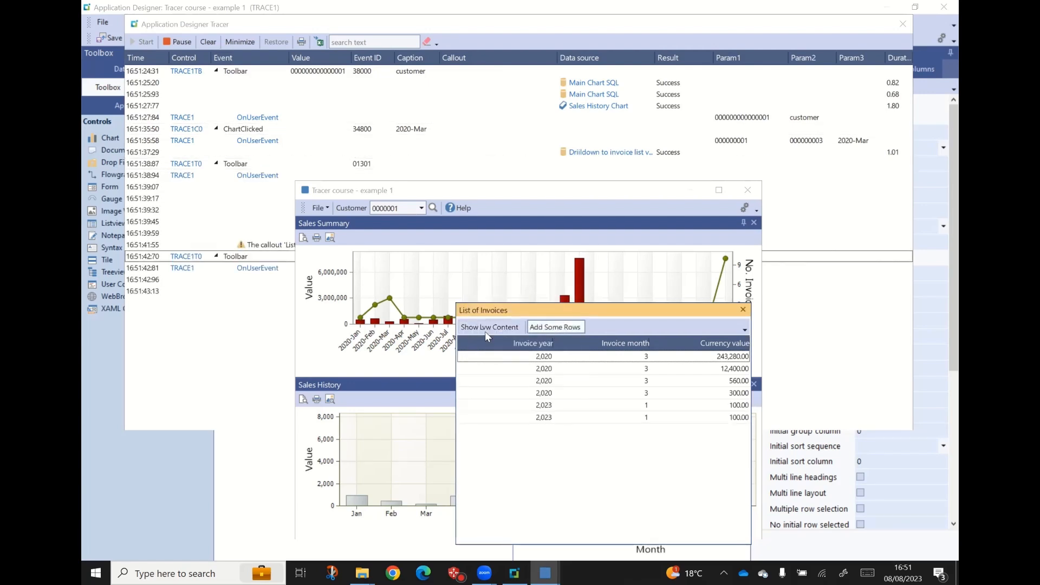
left_click(743, 311)
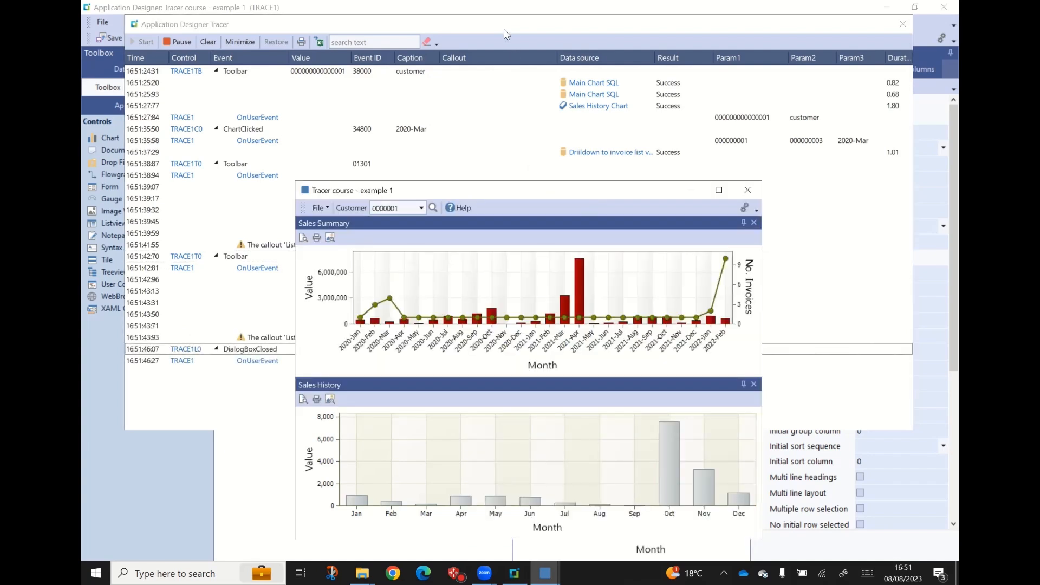
left_click(343, 42)
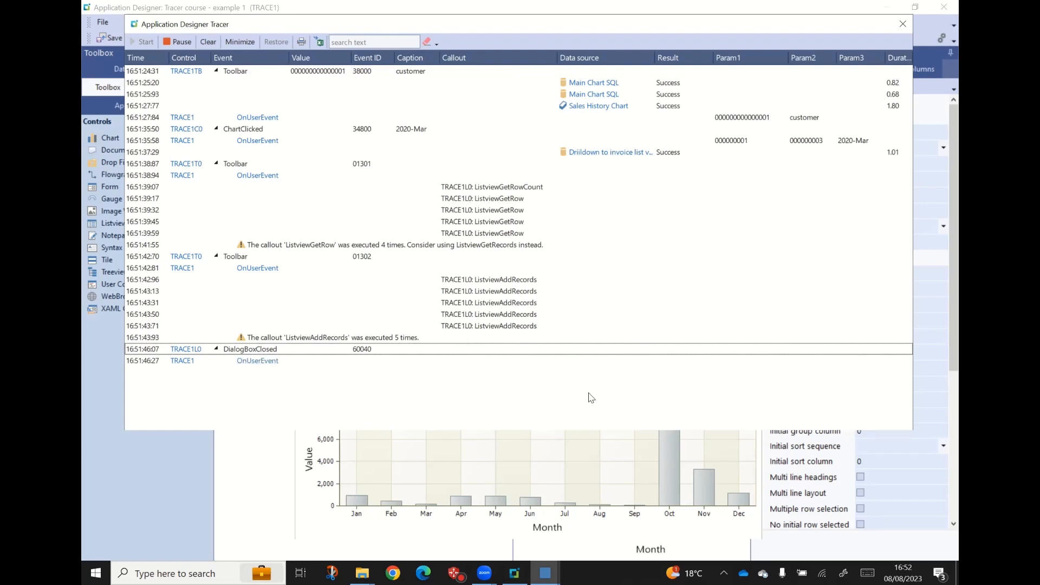
Bring the running Tracer course app back to the front and close it.
left_click(264, 497)
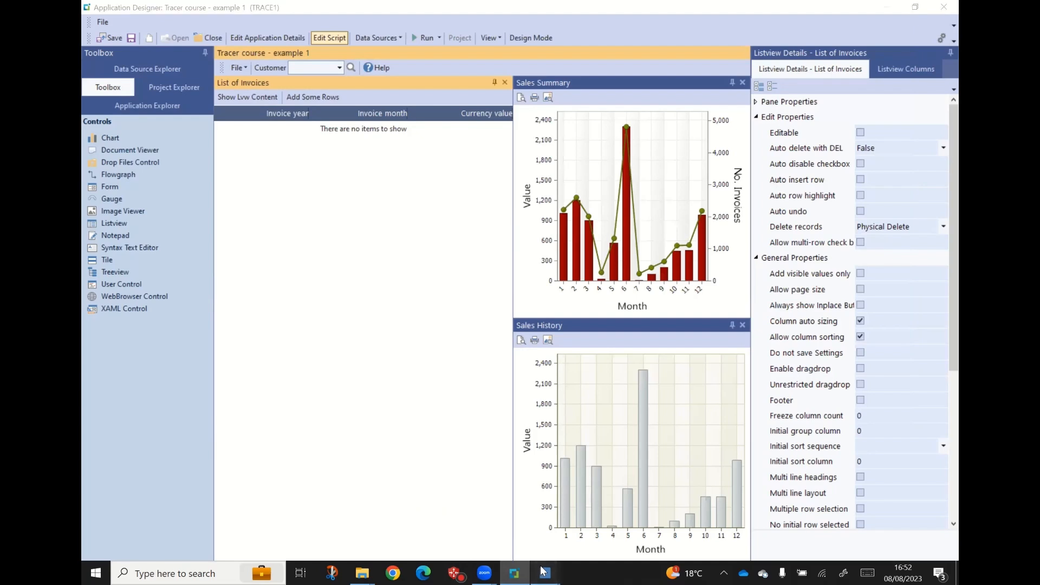
mouse_move(545, 572)
left_click(594, 503)
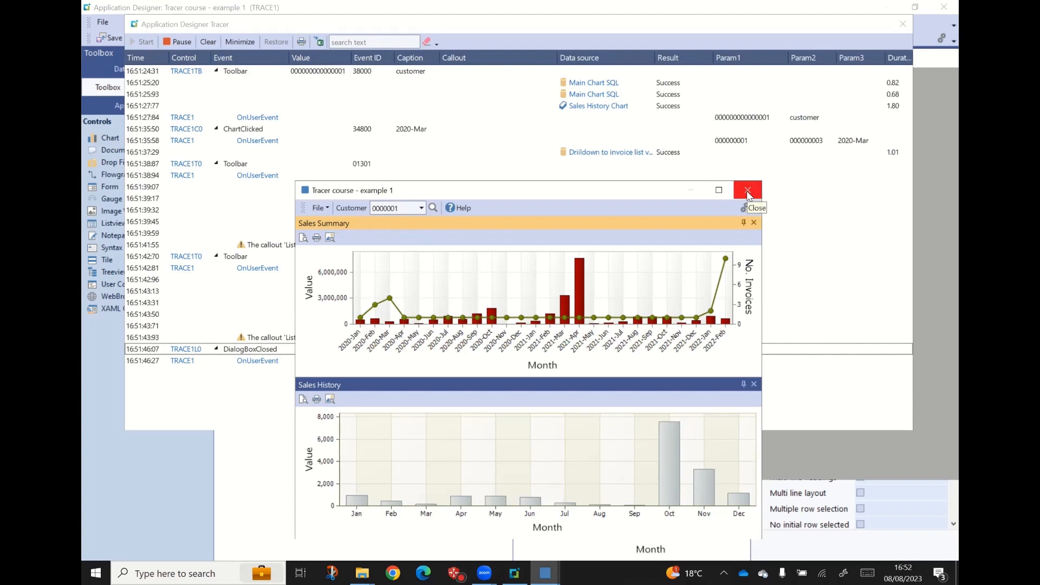
left_click(748, 191)
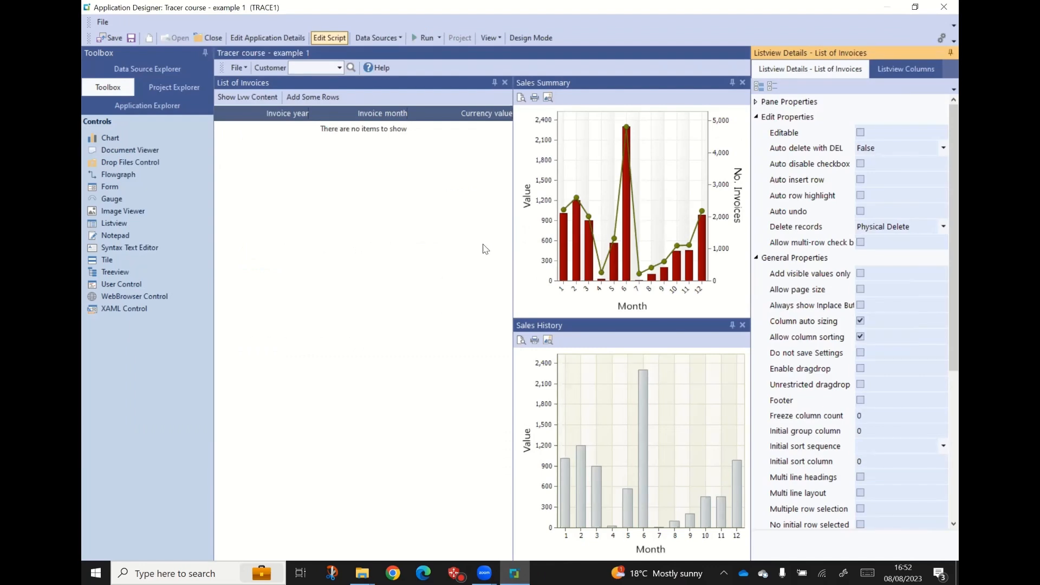
Close Application Designer and the tracer window in the main SYSPRO instance.
left_click(941, 8)
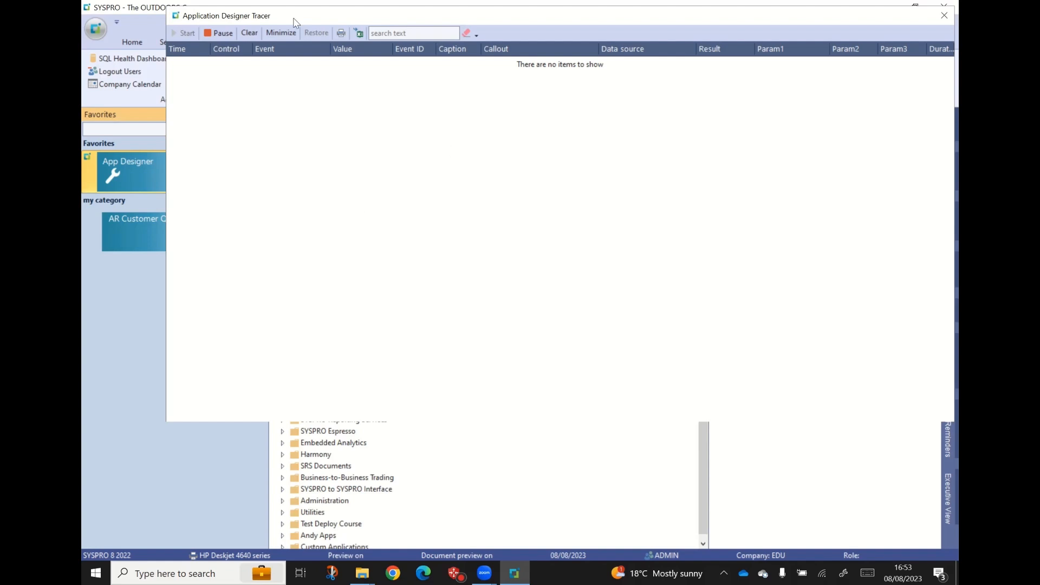
left_click(943, 17)
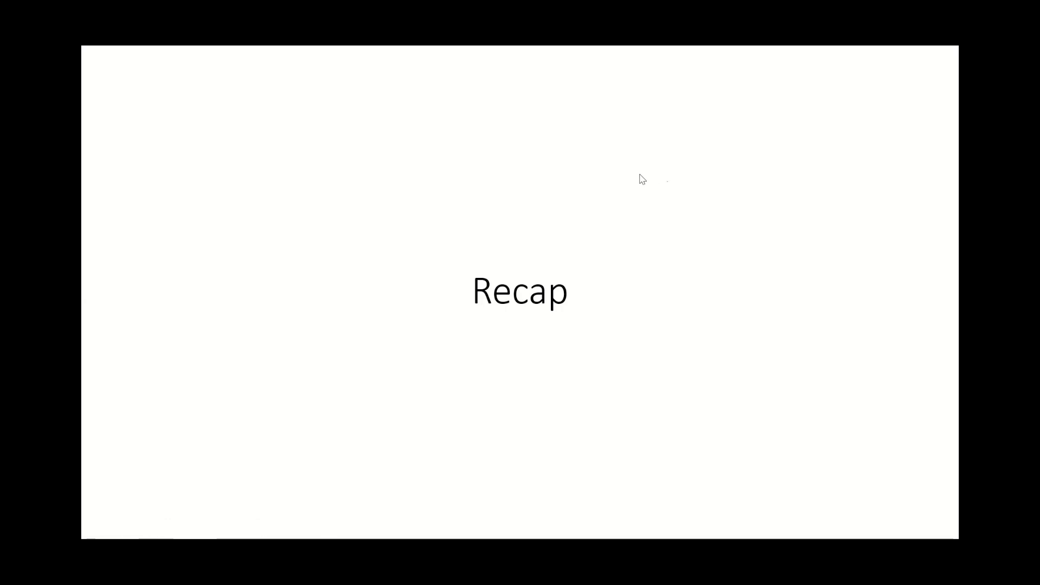
left_click(670, 184)
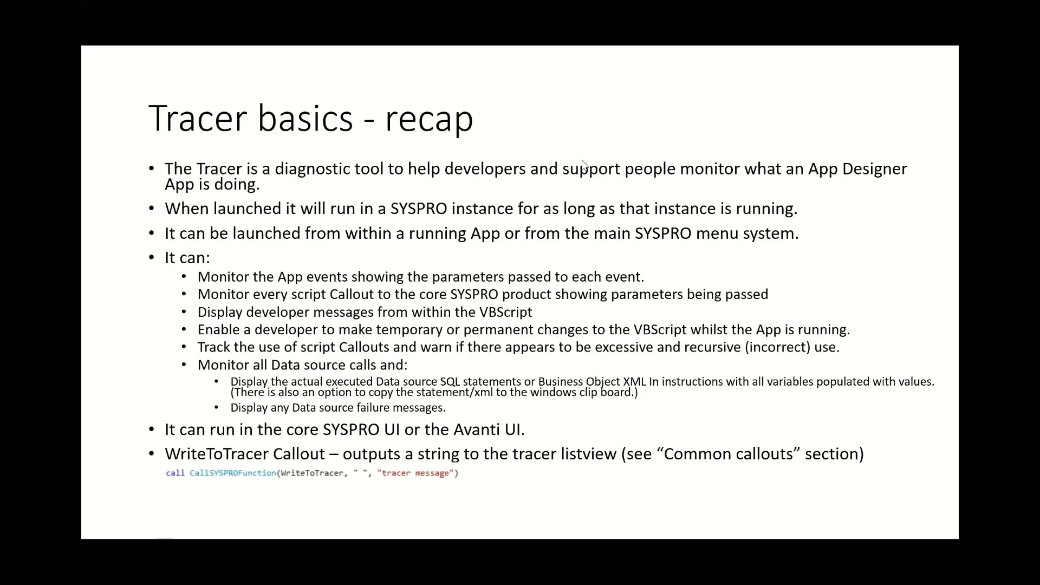